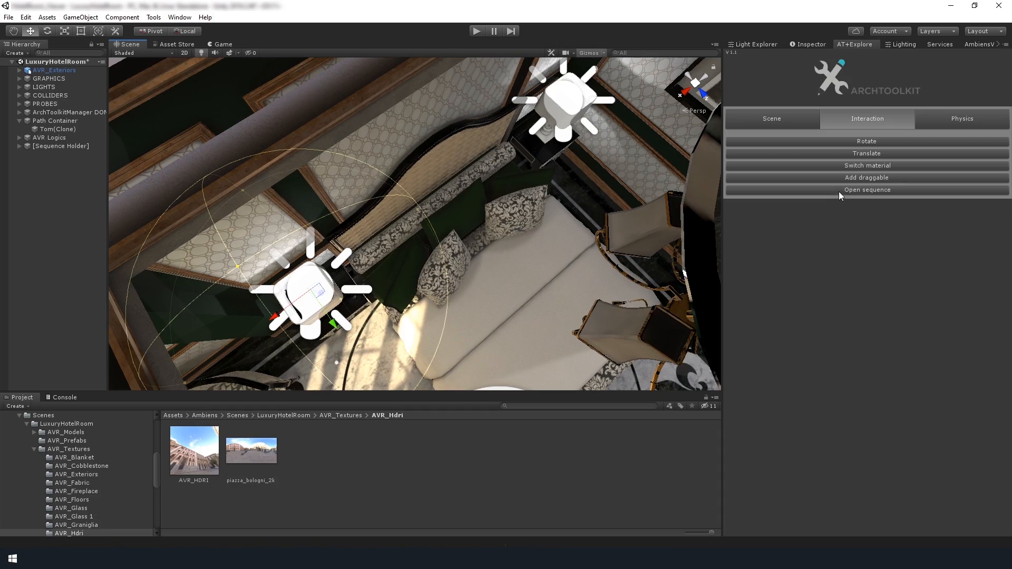
{"action": "left_click", "coordinate": [839, 191]}
{"action": "scroll", "coordinate": [615, 305], "scroll_direction": "down", "scroll_amount": 4}
{"action": "middle_click_drag", "start_coordinate": [485, 326], "coordinate": [607, 305]}
{"action": "scroll", "coordinate": [607, 305], "scroll_direction": "up", "scroll_amount": 1}
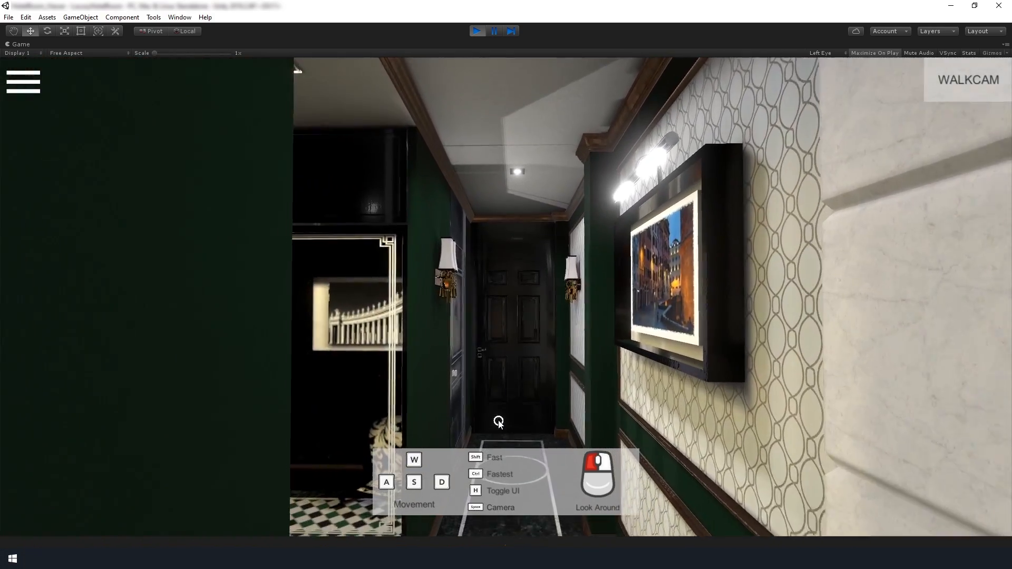
- Walk through the running hotel room scene, trying out the hallway door and both bedside lamps
{"action": "key", "text": "w"}
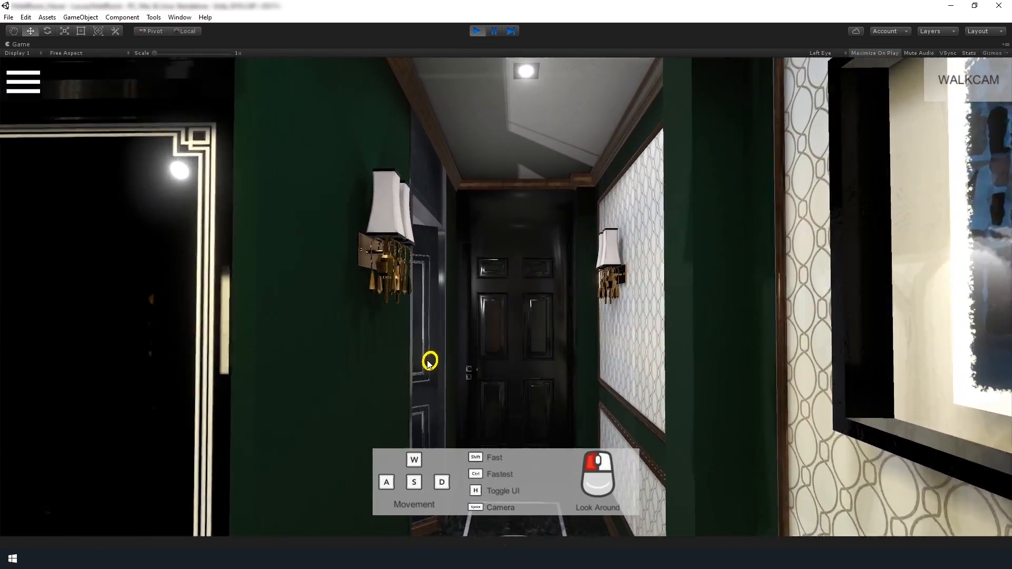
{"action": "left_click", "coordinate": [429, 361]}
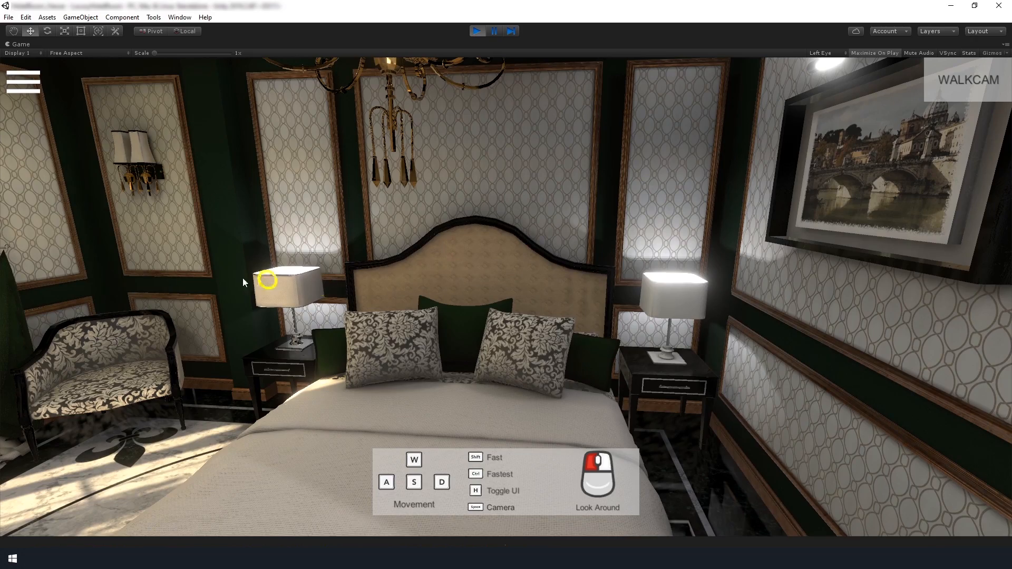
{"action": "left_click", "coordinate": [270, 283]}
{"action": "left_click", "coordinate": [673, 293]}
{"action": "left_click_drag", "start_coordinate": [603, 277], "coordinate": [179, 261]}
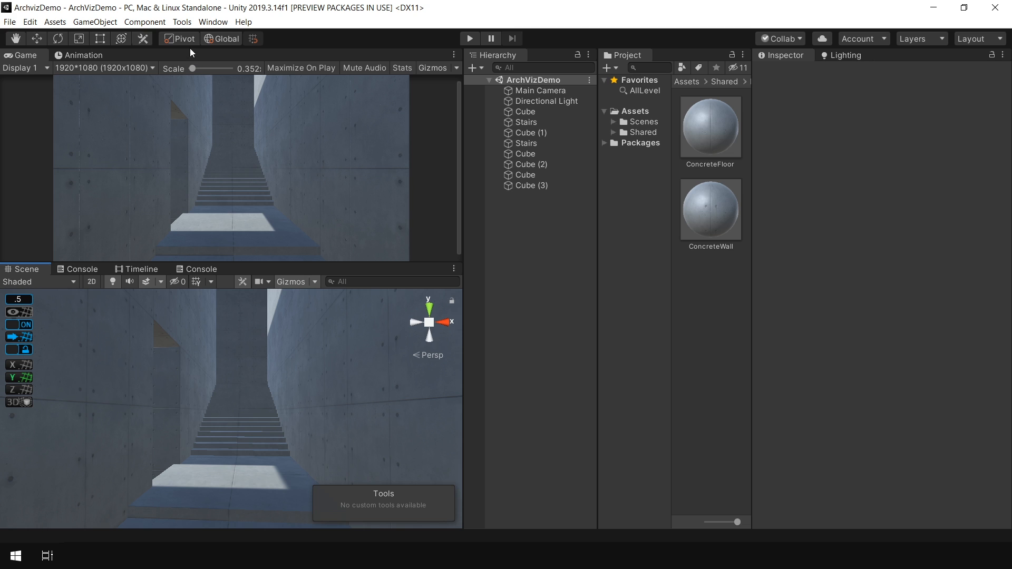
- Install the Post Processing package, version 2.3.0, in the ArchvizDemo project
{"action": "left_click", "coordinate": [213, 21]}
{"action": "left_click", "coordinate": [244, 93]}
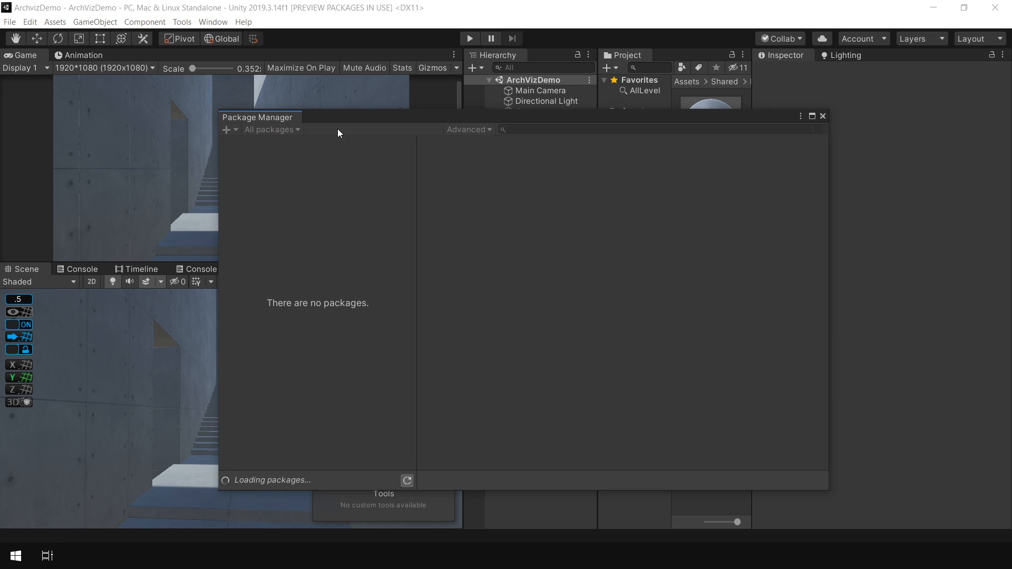
{"action": "left_click", "coordinate": [288, 443]}
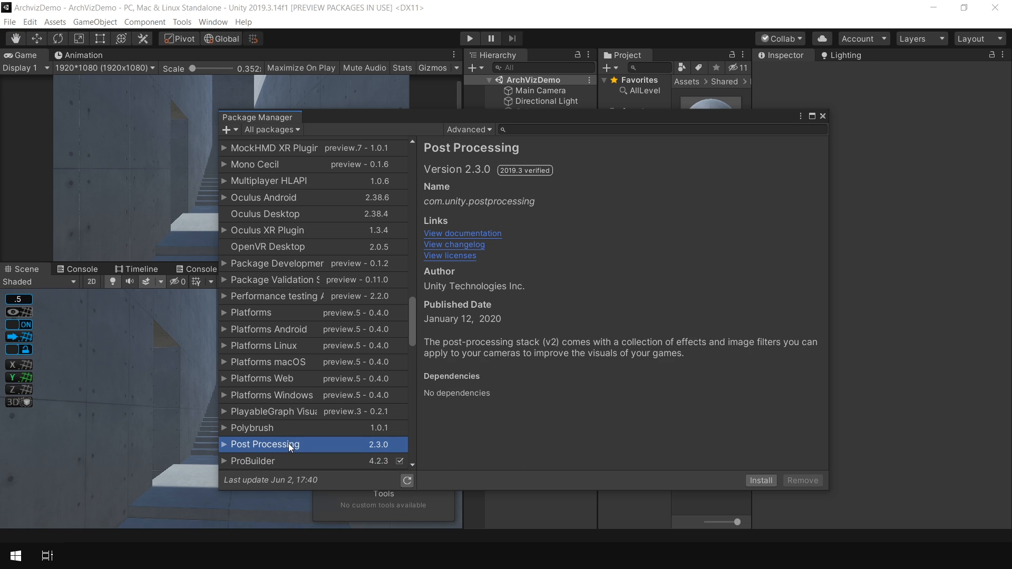
{"action": "left_click", "coordinate": [761, 480]}
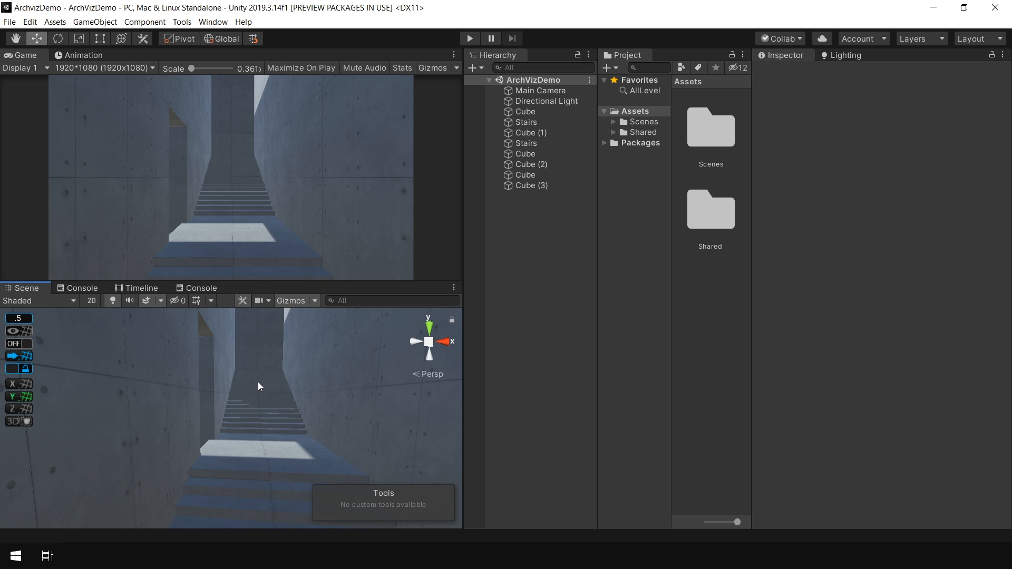
- Set the rendering Color Space to Linear in the player settings for PC, Mac & Linux Standalone
{"action": "left_click", "coordinate": [10, 22]}
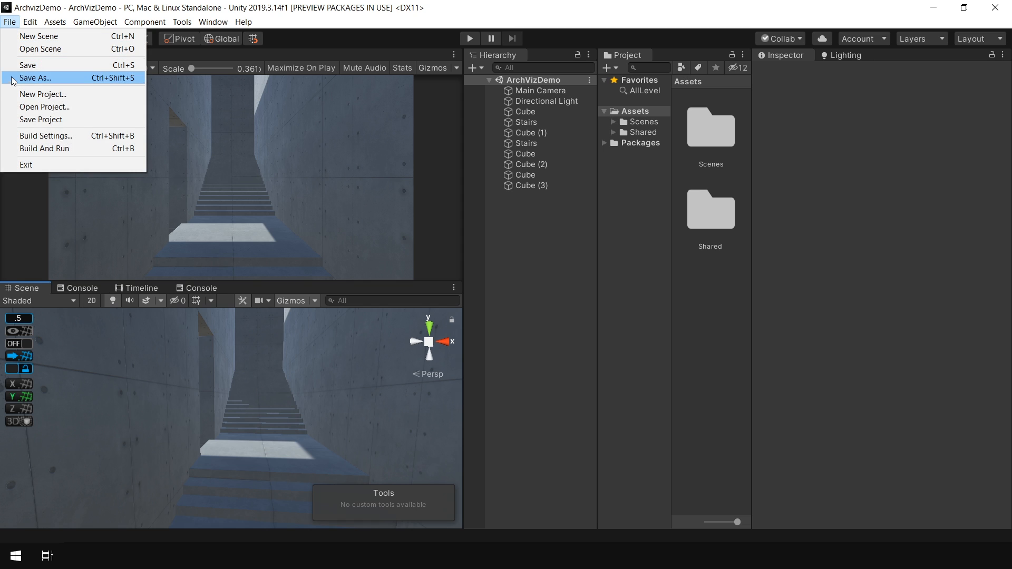
{"action": "left_click", "coordinate": [31, 135]}
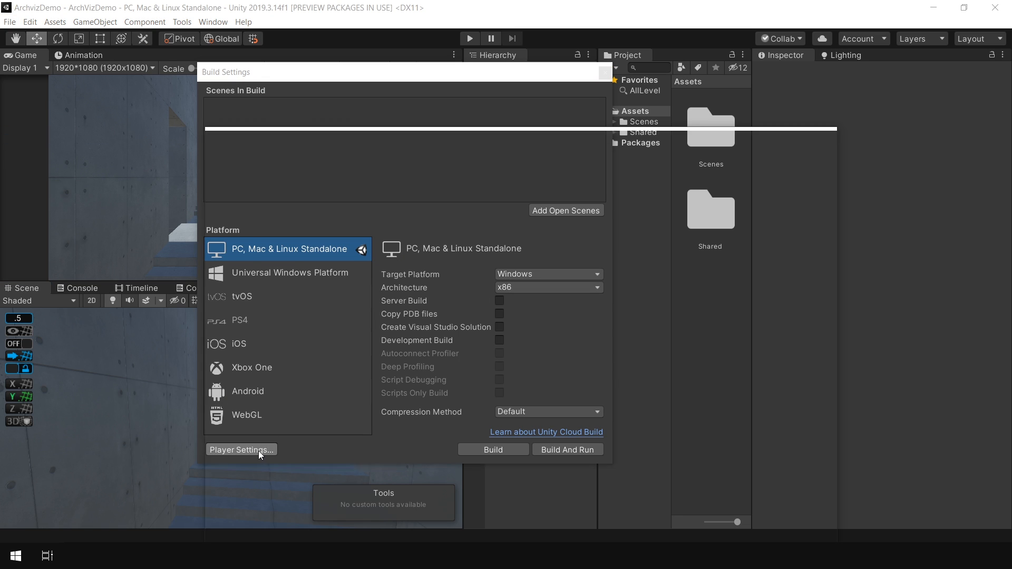
{"action": "left_click", "coordinate": [258, 450]}
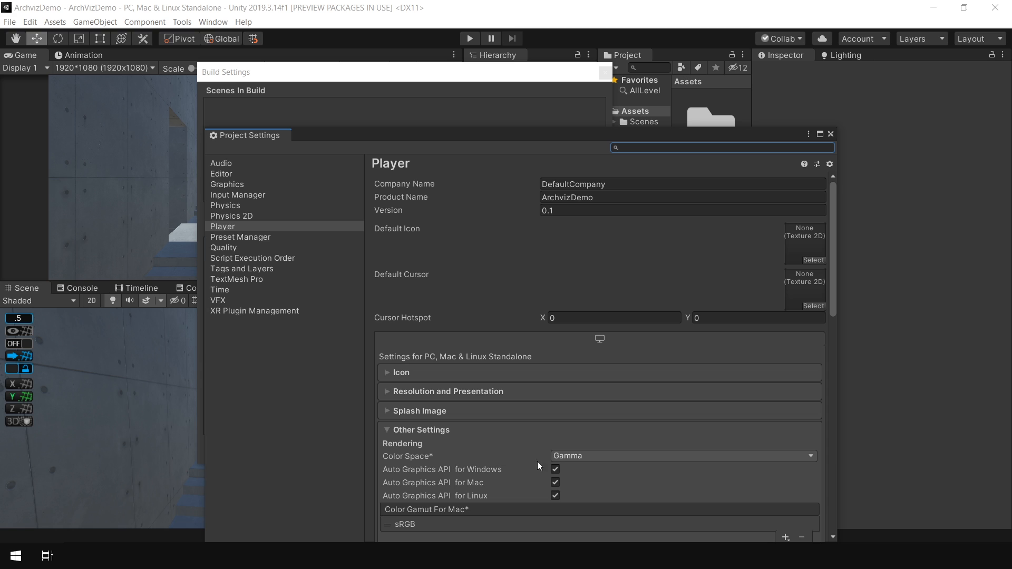
{"action": "left_click", "coordinate": [600, 456]}
{"action": "left_click", "coordinate": [591, 480]}
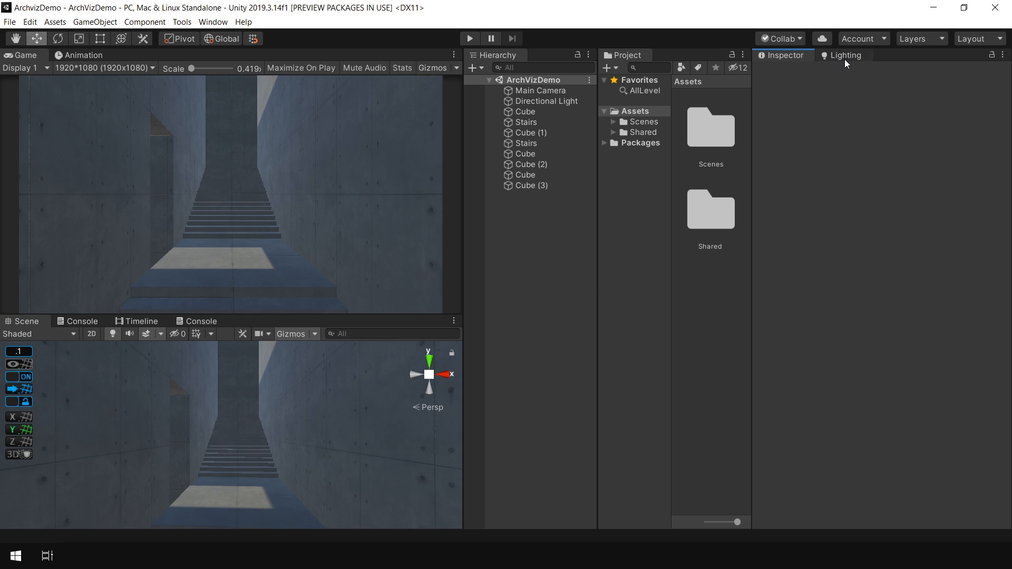
- Enable both Realtime Global Illumination and Baked Global Illumination in the scene's lighting settings
{"action": "left_click", "coordinate": [842, 59]}
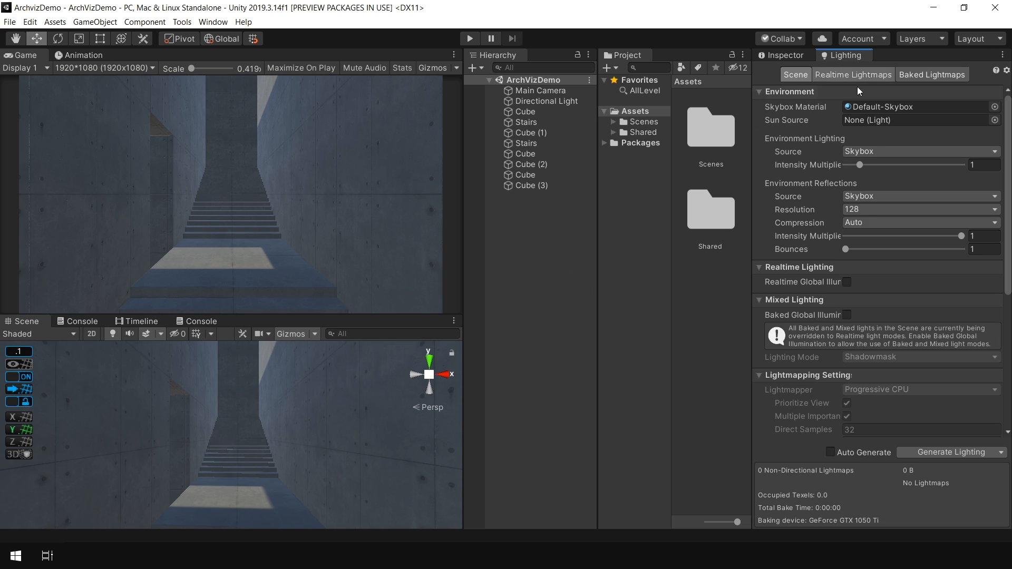
{"action": "left_click", "coordinate": [848, 283]}
{"action": "left_click", "coordinate": [846, 328]}
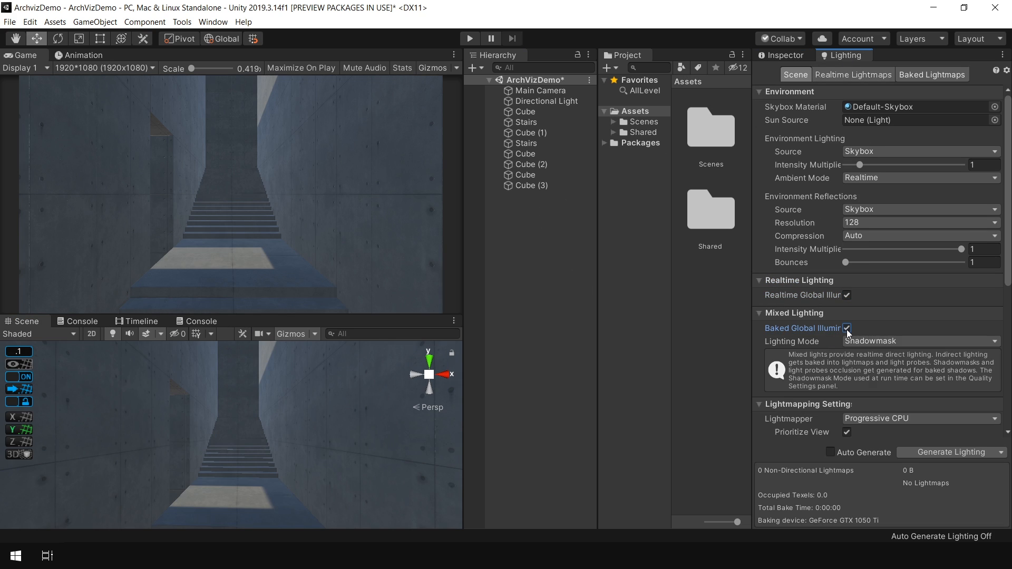
- Mark all the Cube and Stairs objects as Contribute GI and Reflection Probe Static
{"action": "left_click", "coordinate": [539, 112]}
{"action": "left_click", "coordinate": [540, 186], "text": "shift"}
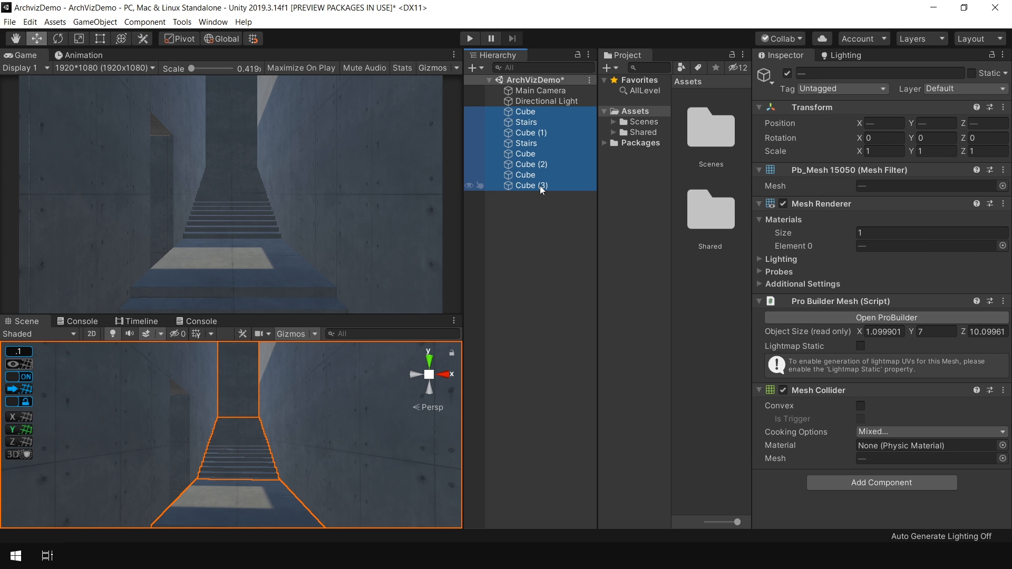
{"action": "left_click", "coordinate": [1005, 73]}
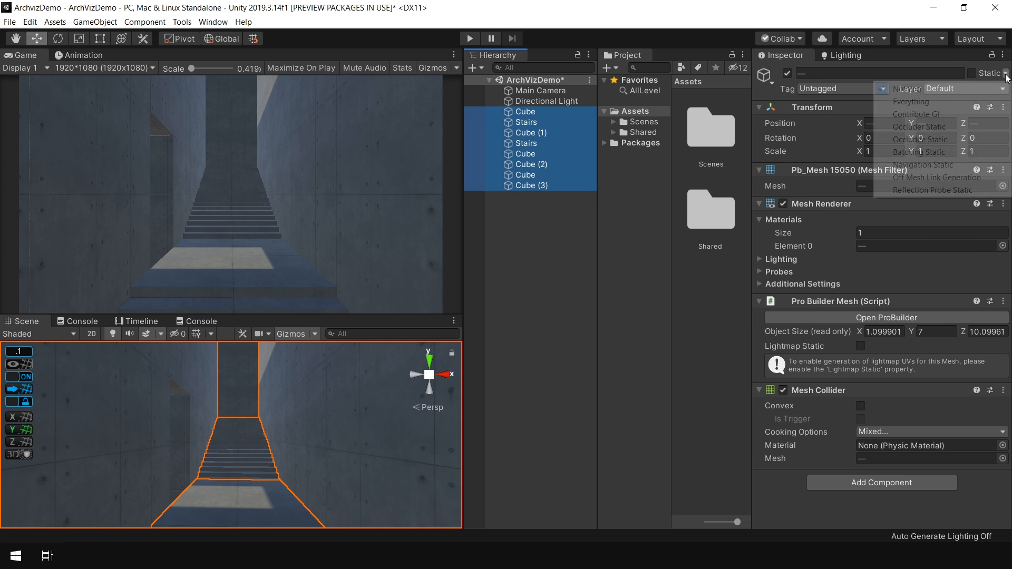
{"action": "left_click", "coordinate": [960, 114]}
{"action": "left_click", "coordinate": [997, 74]}
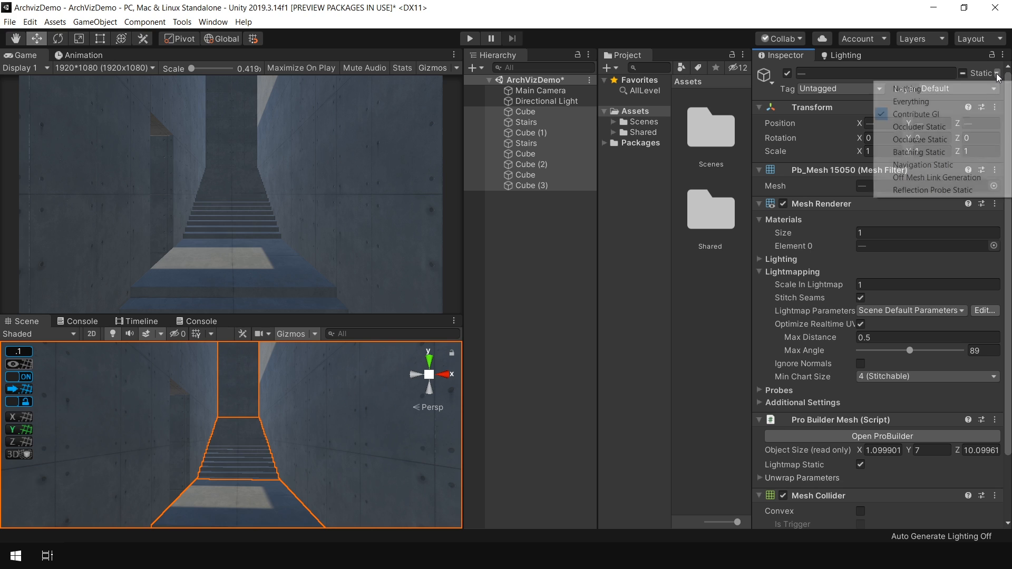
{"action": "left_click", "coordinate": [935, 190]}
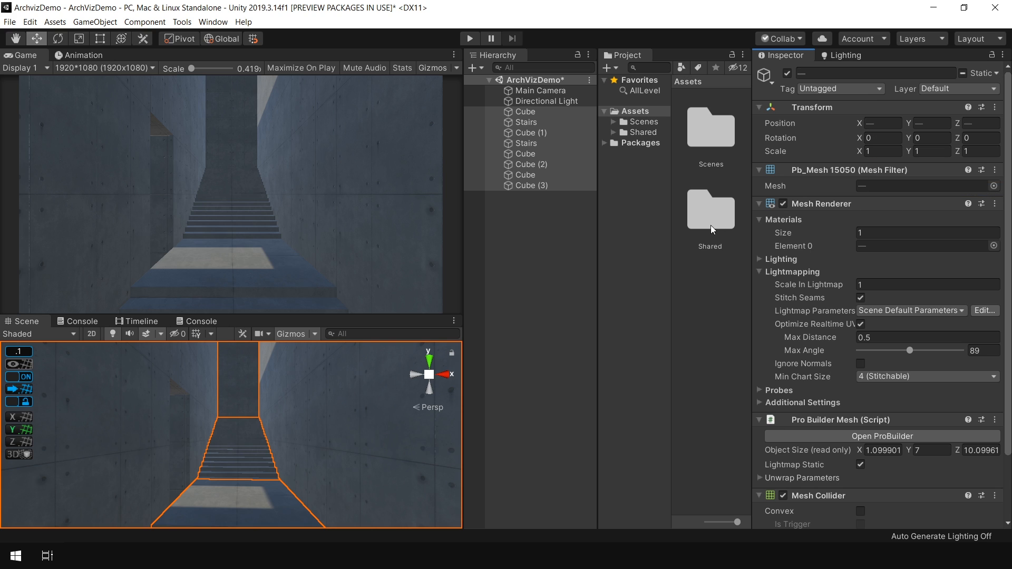
{"action": "left_click", "coordinate": [557, 253]}
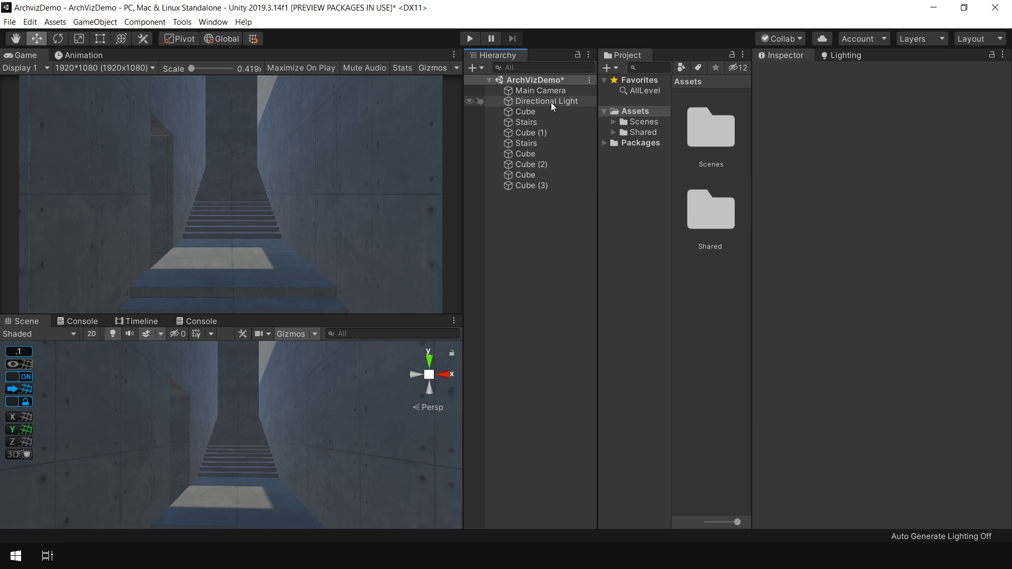
- Set the Directional Light's mode to Mixed and its intensity to 3
{"action": "left_click", "coordinate": [551, 101]}
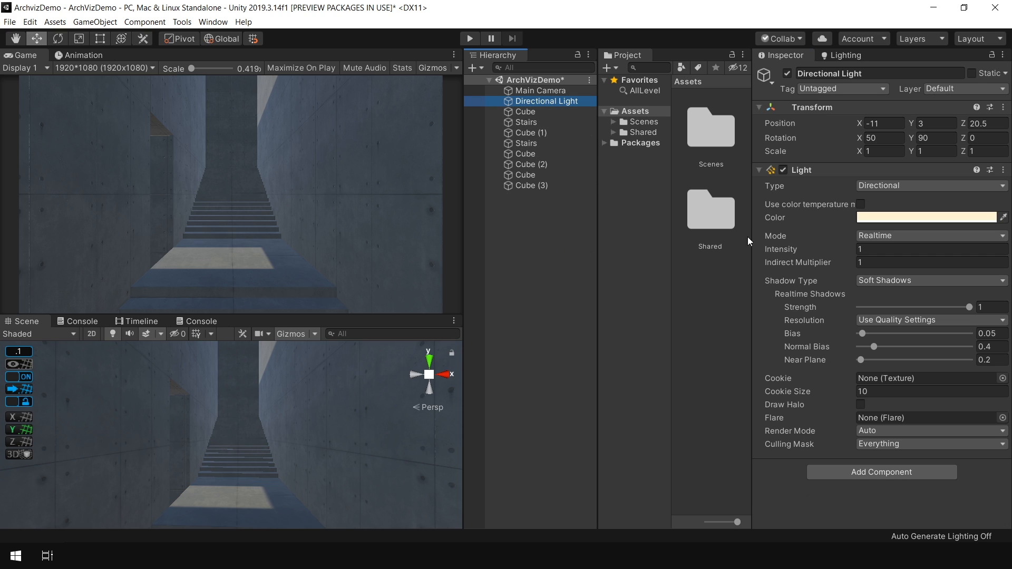
{"action": "left_click", "coordinate": [877, 236]}
{"action": "left_click", "coordinate": [891, 262]}
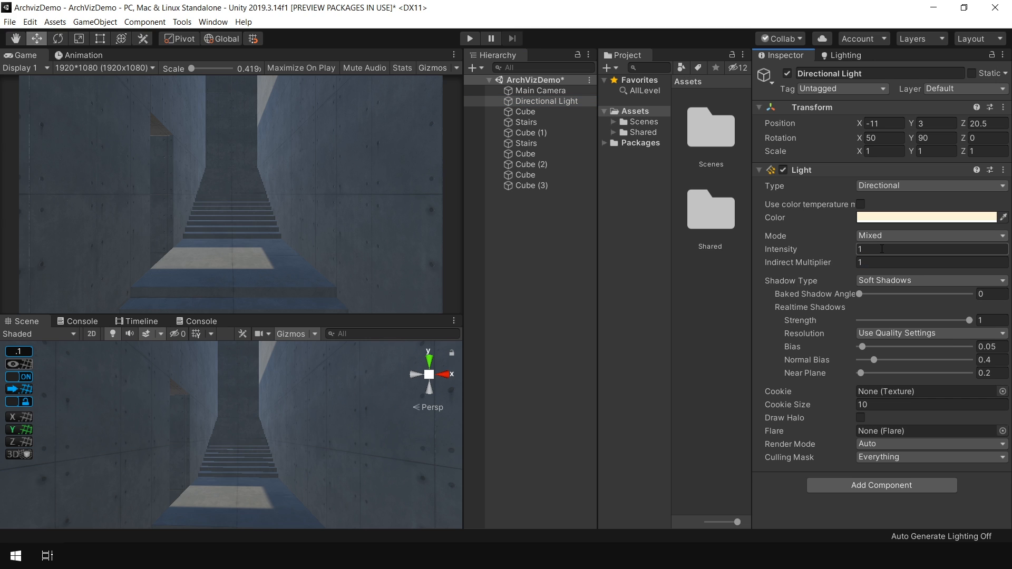
{"action": "type", "text": "3"}
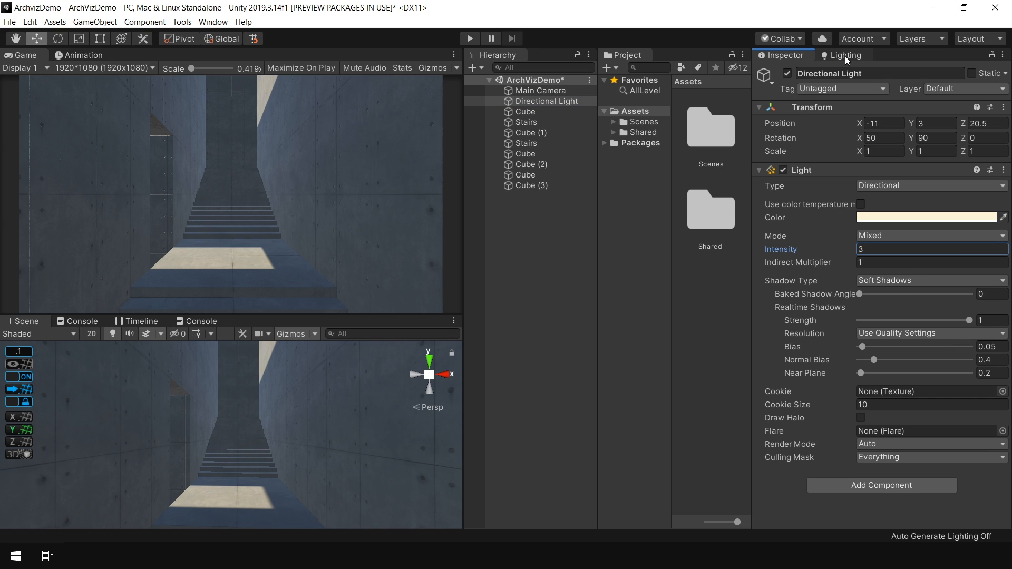
- Assign the Directional Light as the Sun Source and set the Environment Lighting intensity multiplier to 3
{"action": "left_click", "coordinate": [845, 56]}
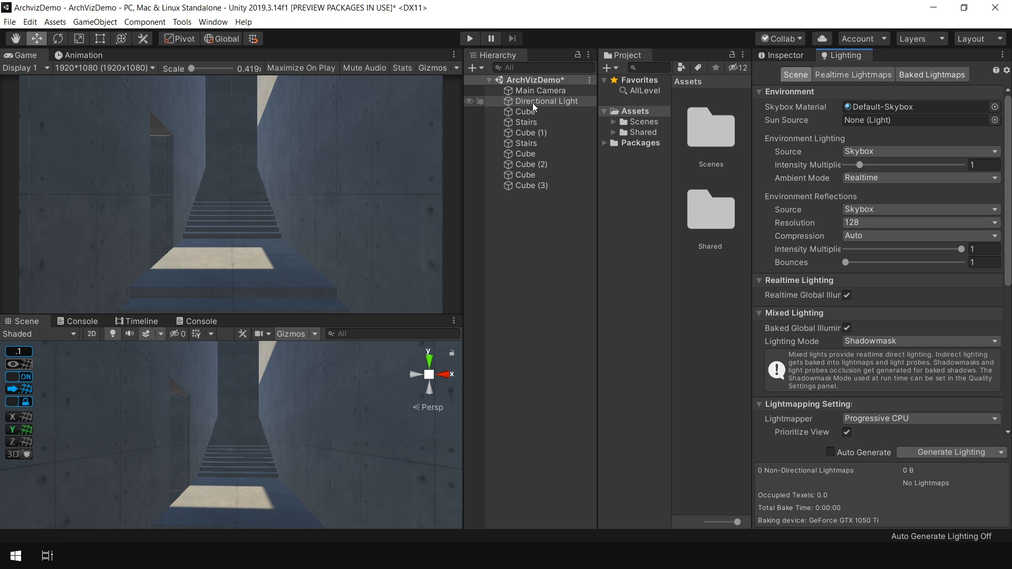
{"action": "left_click_drag", "start_coordinate": [532, 102], "coordinate": [868, 118]}
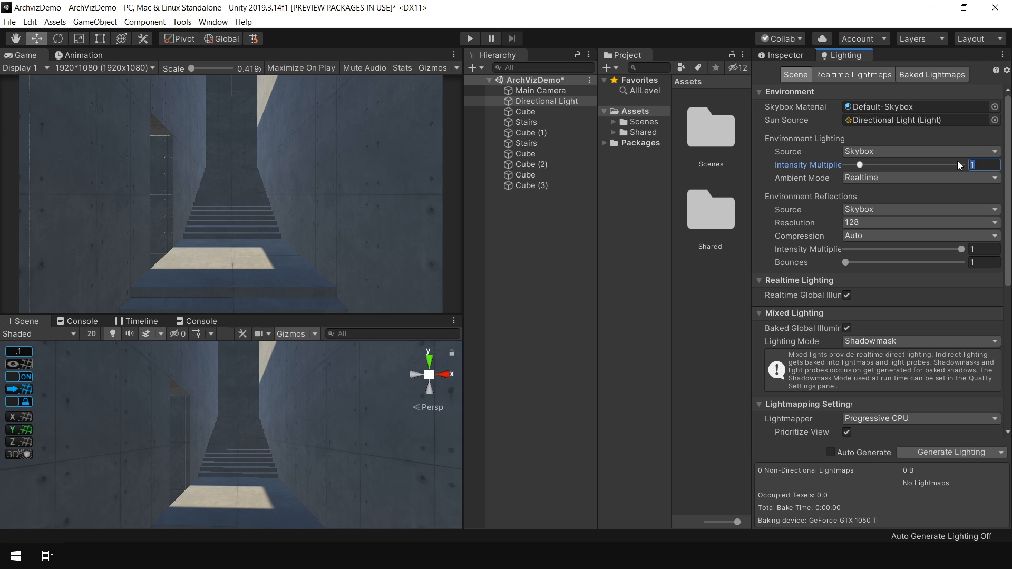
{"action": "type", "text": "3"}
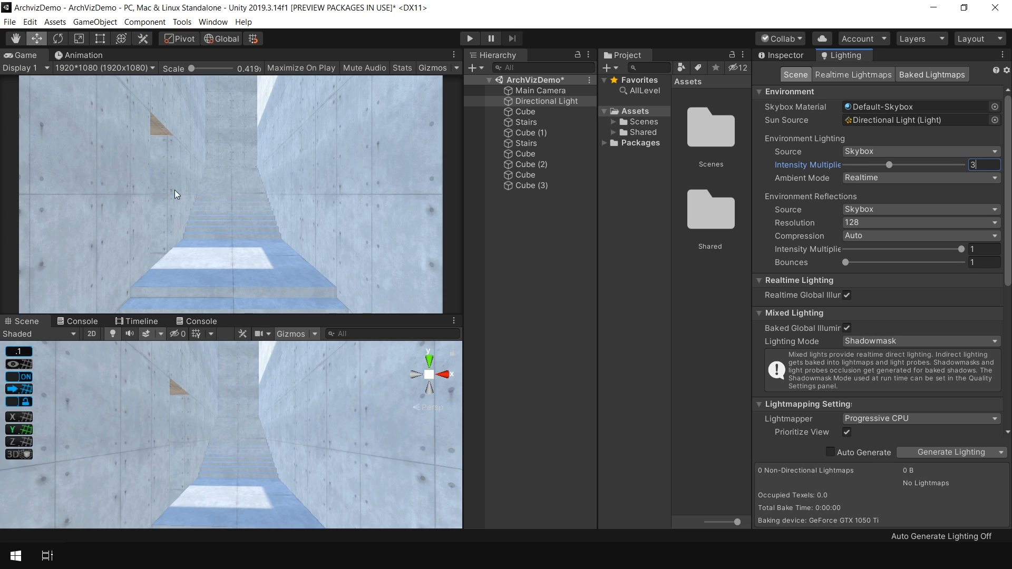
- Set the mixed Lighting Mode to Baked Indirect and the Lightmapper to Progressive GPU (Preview)
{"action": "scroll", "coordinate": [848, 219], "scroll_direction": "down", "scroll_amount": 5}
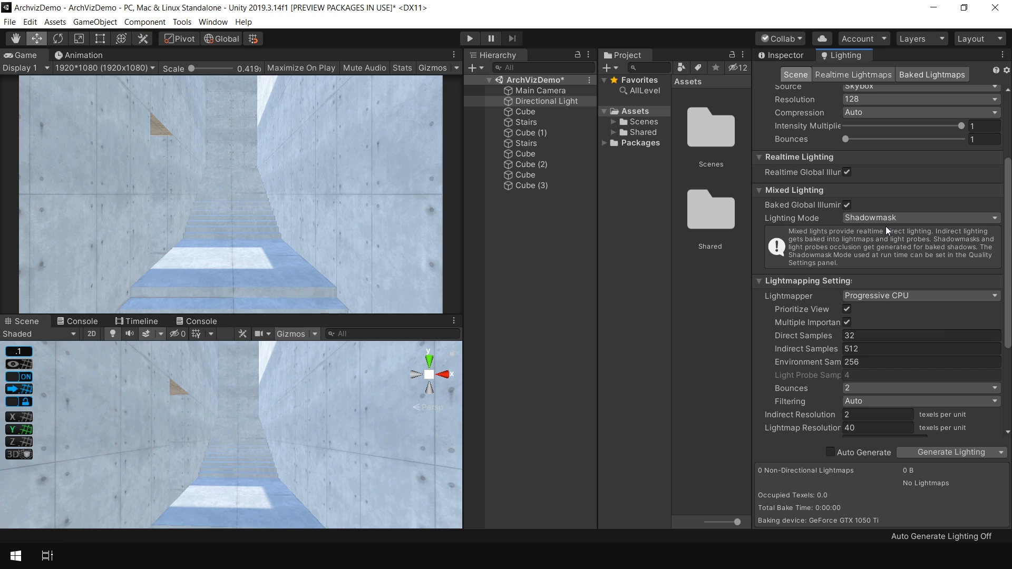
{"action": "left_click", "coordinate": [879, 219]}
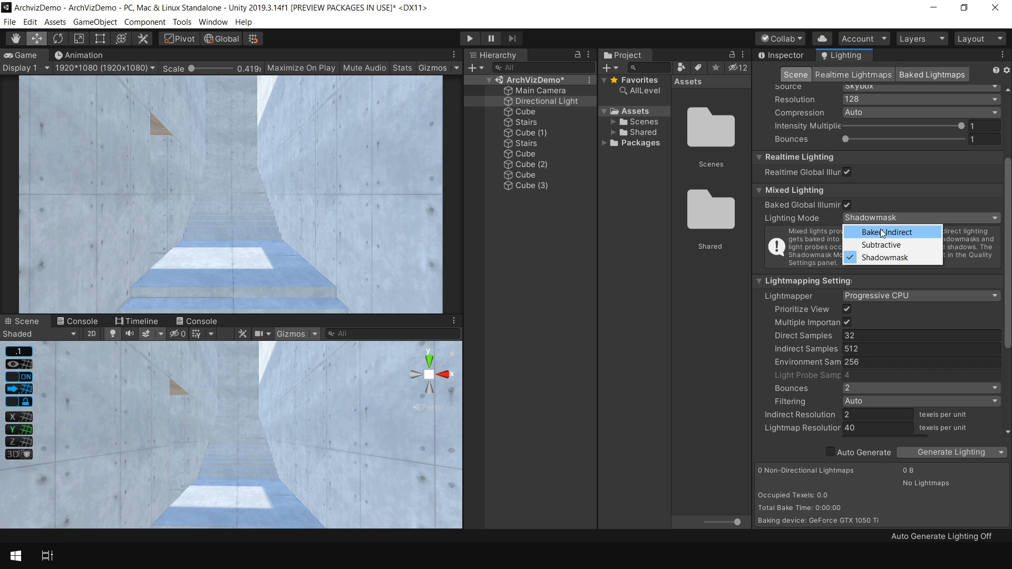
{"action": "left_click", "coordinate": [886, 232]}
{"action": "scroll", "coordinate": [886, 227], "scroll_direction": "down", "scroll_amount": 3}
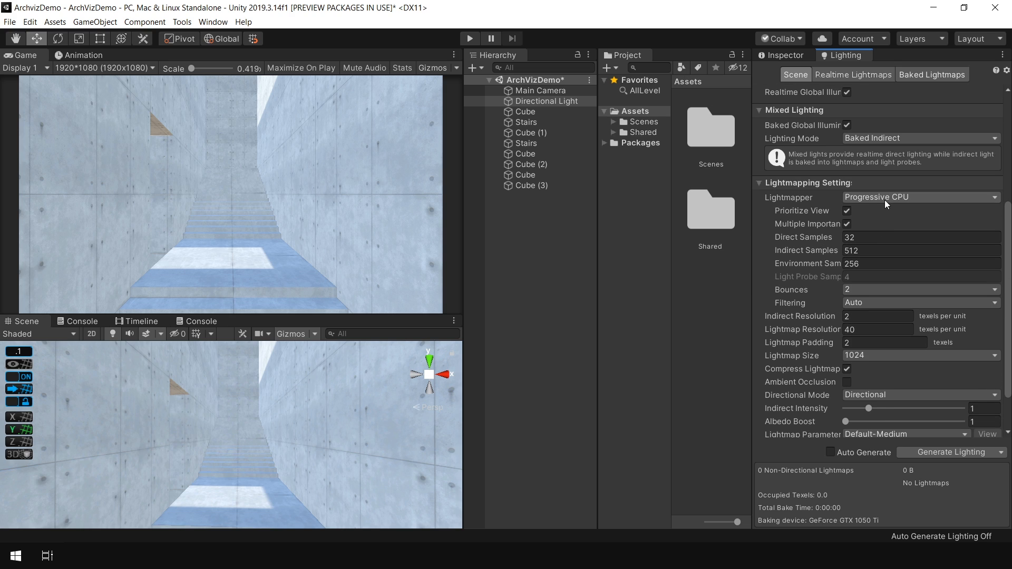
{"action": "left_click", "coordinate": [887, 197]}
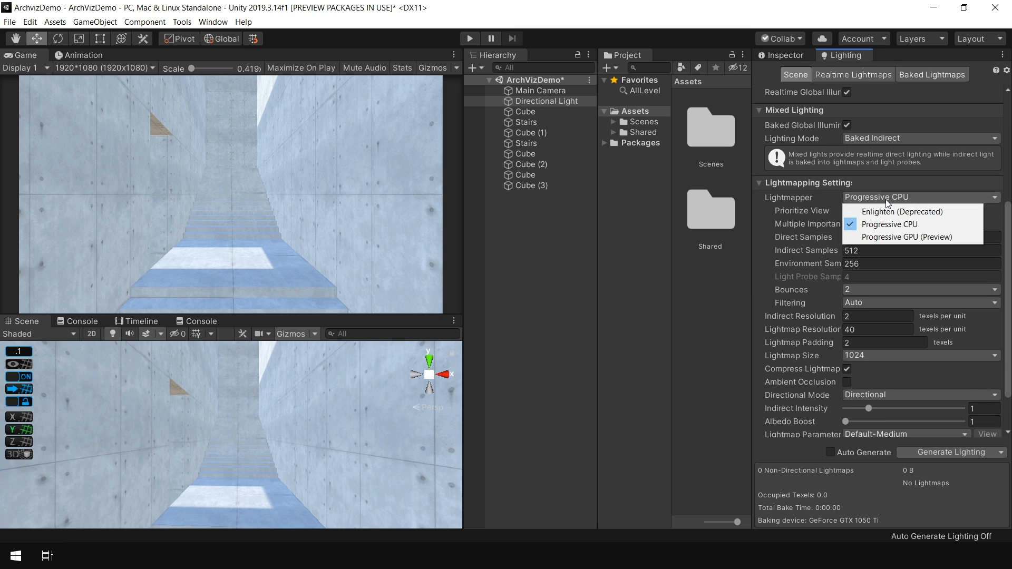
{"action": "left_click", "coordinate": [912, 238]}
- Set the lightmapping samples to 64 direct, 1000 indirect and 1000 environment
{"action": "left_click", "coordinate": [911, 236]}
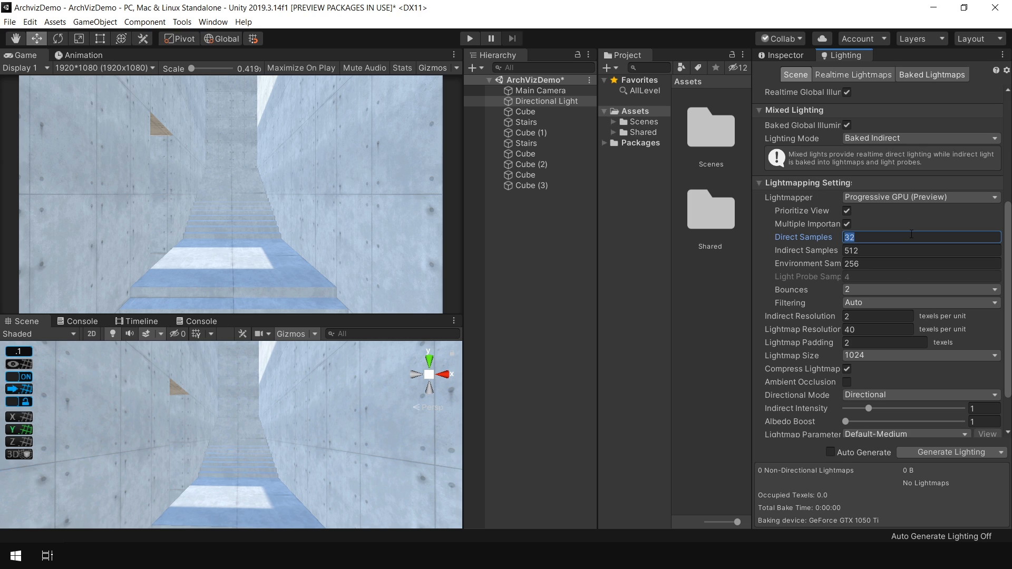
{"action": "key", "text": "Tab"}
{"action": "type", "text": "1"}
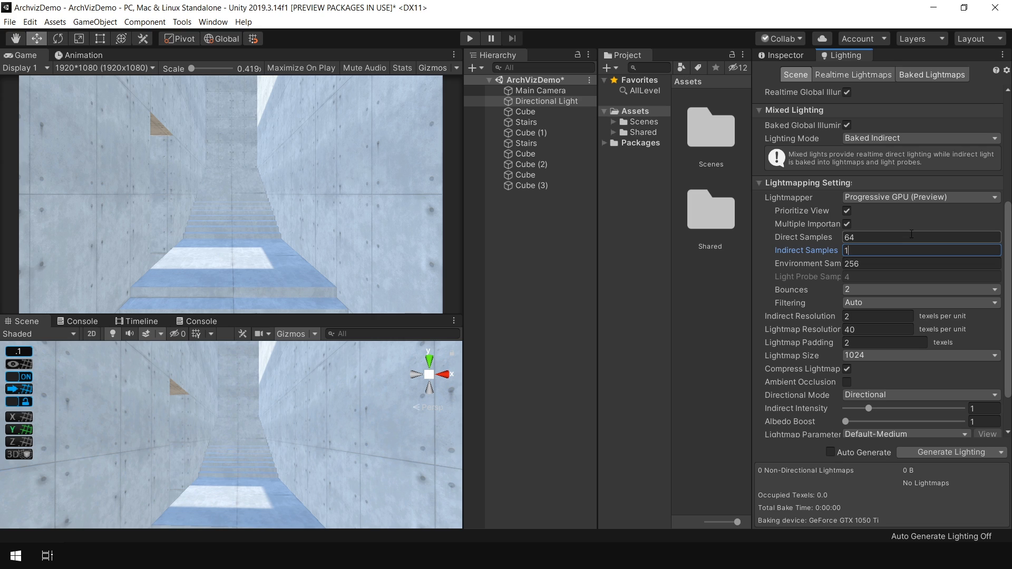
{"action": "key", "text": "Tab"}
{"action": "type", "text": "1"}
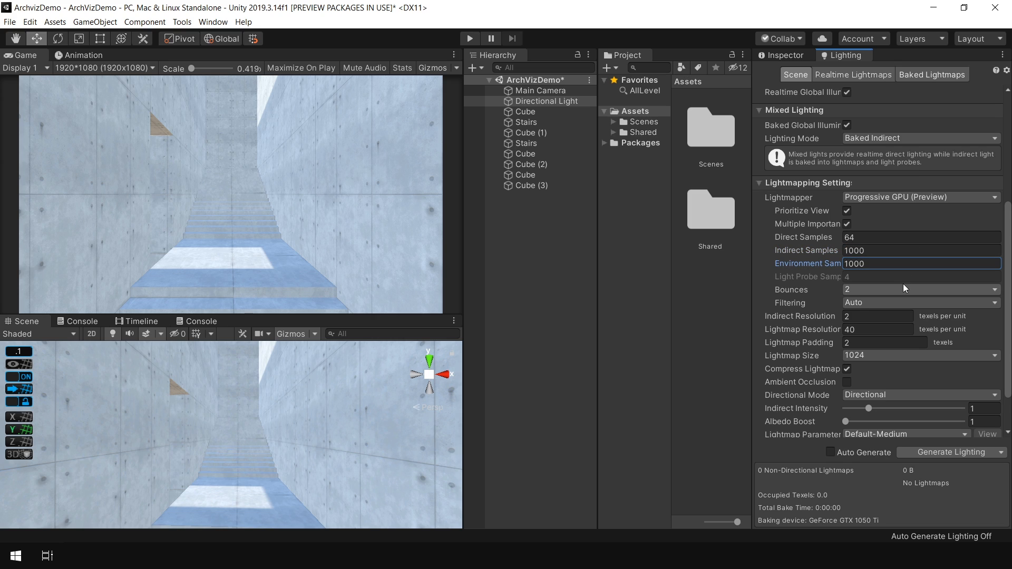
- Set the lightmapping Bounces to 4 and the Indirect Resolution to 4 texels per unit
{"action": "left_click", "coordinate": [864, 290]}
{"action": "left_click", "coordinate": [870, 354]}
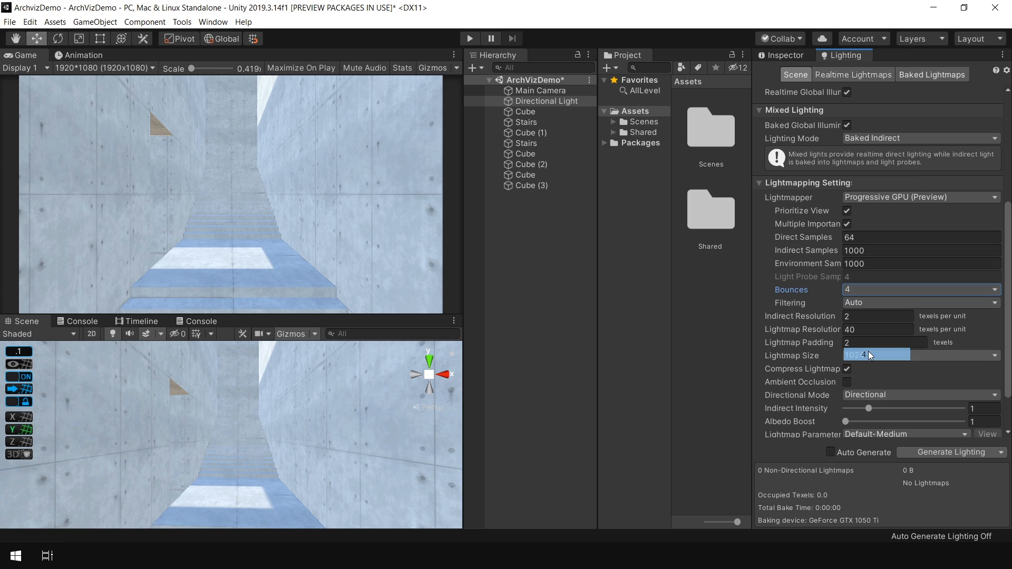
{"action": "left_click", "coordinate": [880, 317]}
{"action": "left_click", "coordinate": [820, 318]}
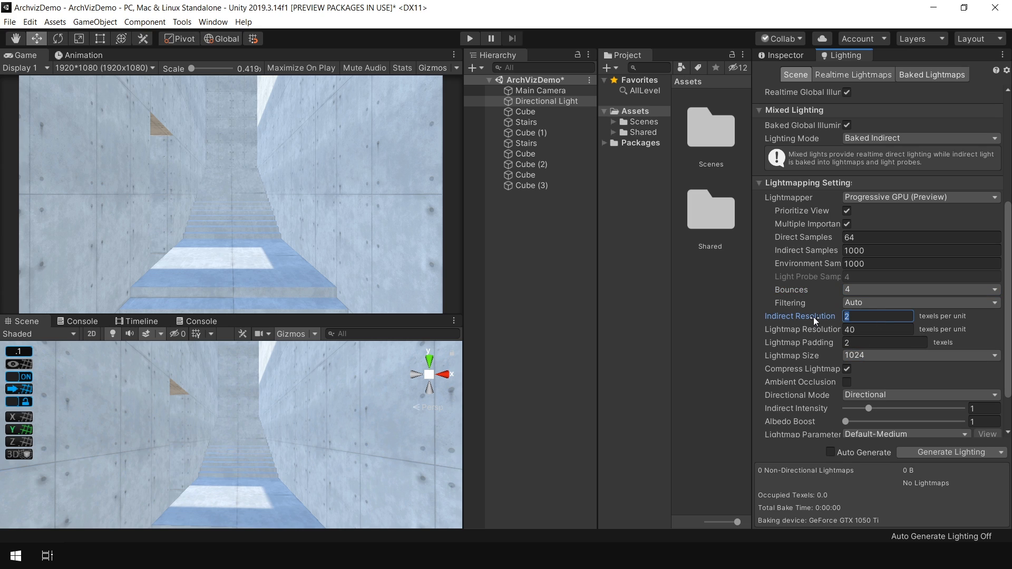
{"action": "type", "text": "4"}
- Turn off Compress Lightmaps and enable Ambient Occlusion in the lightmapping settings
{"action": "left_click", "coordinate": [846, 370]}
{"action": "left_click", "coordinate": [847, 370]}
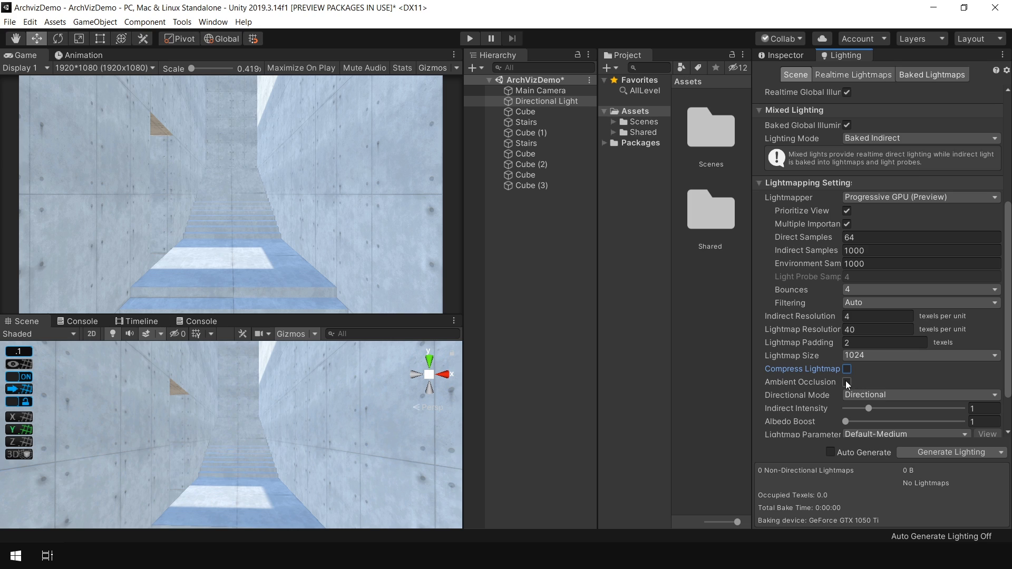
{"action": "left_click", "coordinate": [847, 382]}
{"action": "left_click_drag", "start_coordinate": [1006, 343], "coordinate": [1006, 387]}
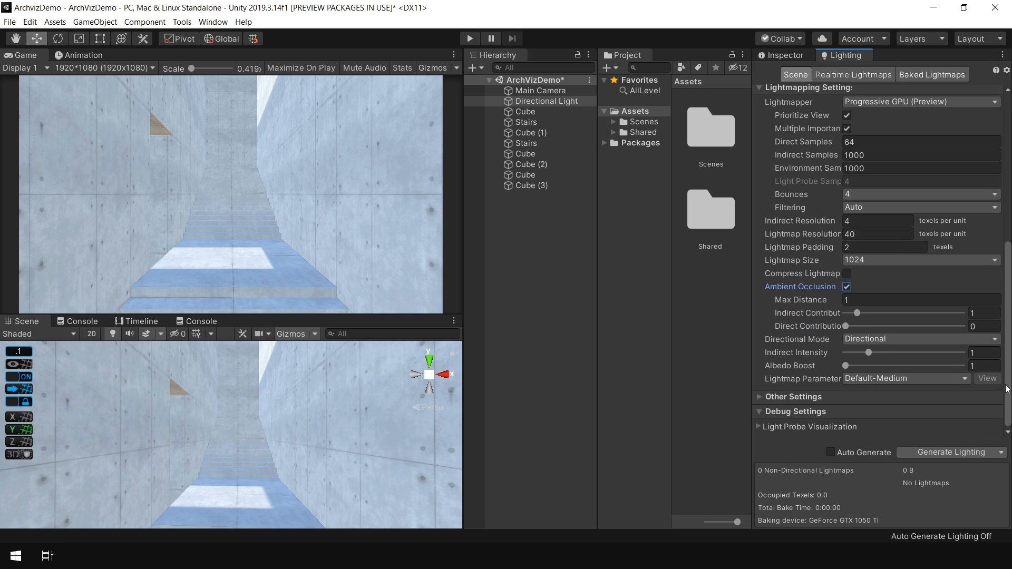
- Set the Ambient Occlusion Max Distance to 0.5 and its Indirect Contribution to 0.5
{"action": "left_click", "coordinate": [823, 300]}
{"action": "type", "text": ".5"}
{"action": "key", "text": "Tab"}
{"action": "type", "text": "0.5"}
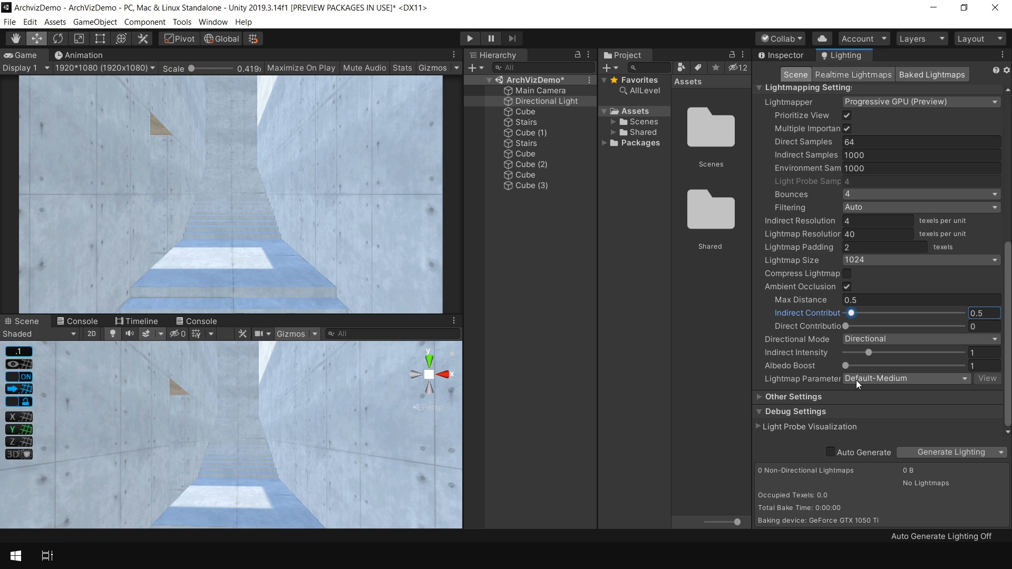
- Set the Lightmap Parameters to Default-HighResolution and generate the lighting
{"action": "left_click", "coordinate": [884, 384]}
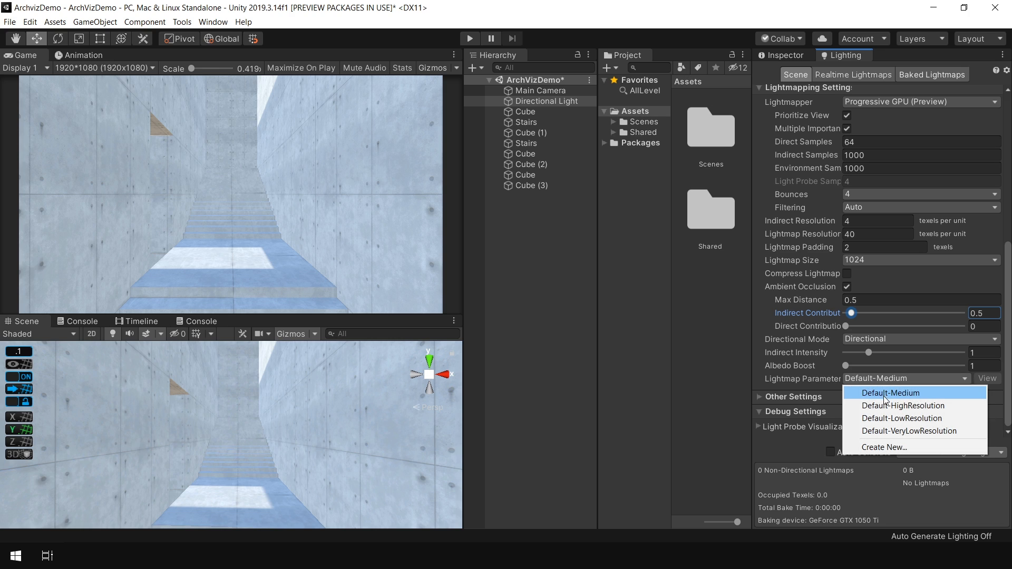
{"action": "left_click", "coordinate": [890, 405]}
{"action": "left_click", "coordinate": [960, 452]}
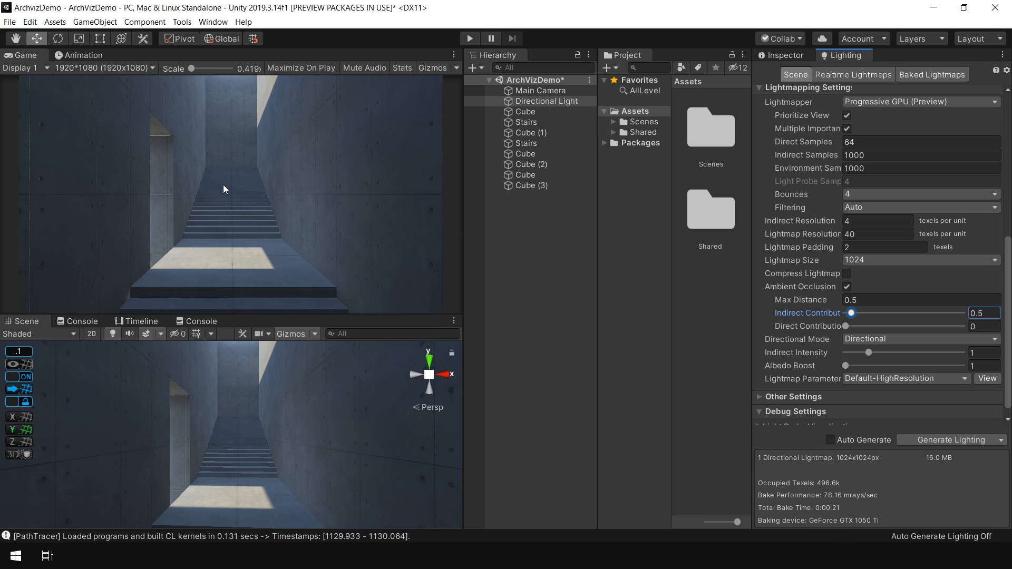
- Display the scene in Baked Lightmap draw mode and inspect the baked result in an enlarged Scene view
{"action": "left_click", "coordinate": [62, 336]}
{"action": "left_click", "coordinate": [109, 365]}
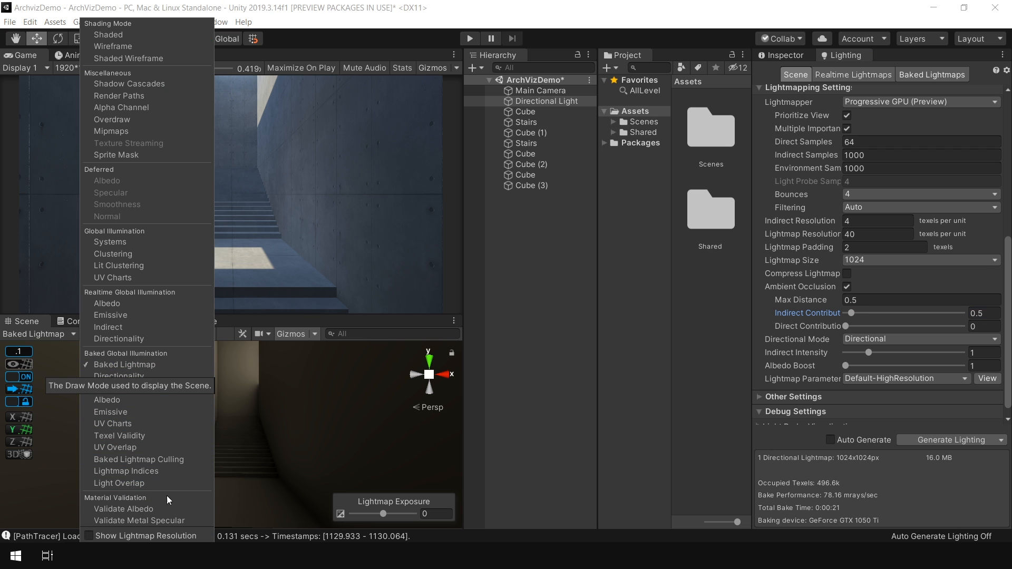
{"action": "key", "text": "shift+space"}
{"action": "mouse_move", "coordinate": [438, 293]}
{"action": "right_mouse_down"}
{"action": "mouse_move", "coordinate": [543, 295]}
{"action": "mouse_move", "coordinate": [635, 433]}
{"action": "mouse_move", "coordinate": [860, 433]}
{"action": "mouse_move", "coordinate": [965, 374]}
{"action": "mouse_move", "coordinate": [373, 163]}
{"action": "mouse_move", "coordinate": [467, 201]}
{"action": "mouse_move", "coordinate": [488, 346]}
{"action": "mouse_move", "coordinate": [422, 341]}
{"action": "mouse_move", "coordinate": [340, 298]}
{"action": "mouse_move", "coordinate": [396, 302]}
{"action": "mouse_move", "coordinate": [470, 389]}
{"action": "mouse_move", "coordinate": [470, 317]}
{"action": "right_mouse_up"}
{"action": "key", "text": "w"}
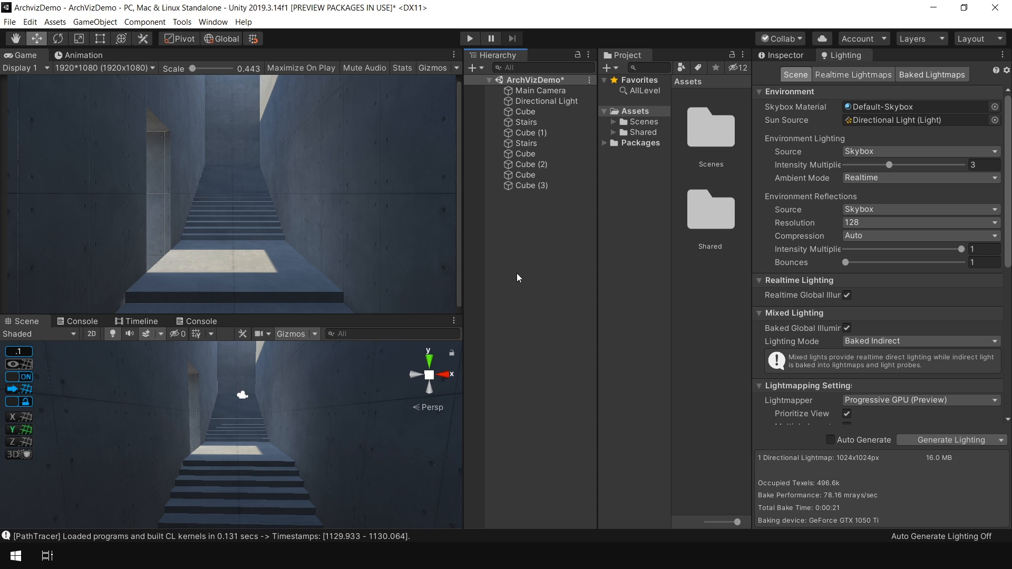
- Create a Reflection Probe and position it inside the corridor at about X -6.09, Y 4.76, Z 20.9
{"action": "right_click", "coordinate": [518, 221]}
{"action": "mouse_move", "coordinate": [575, 378]}
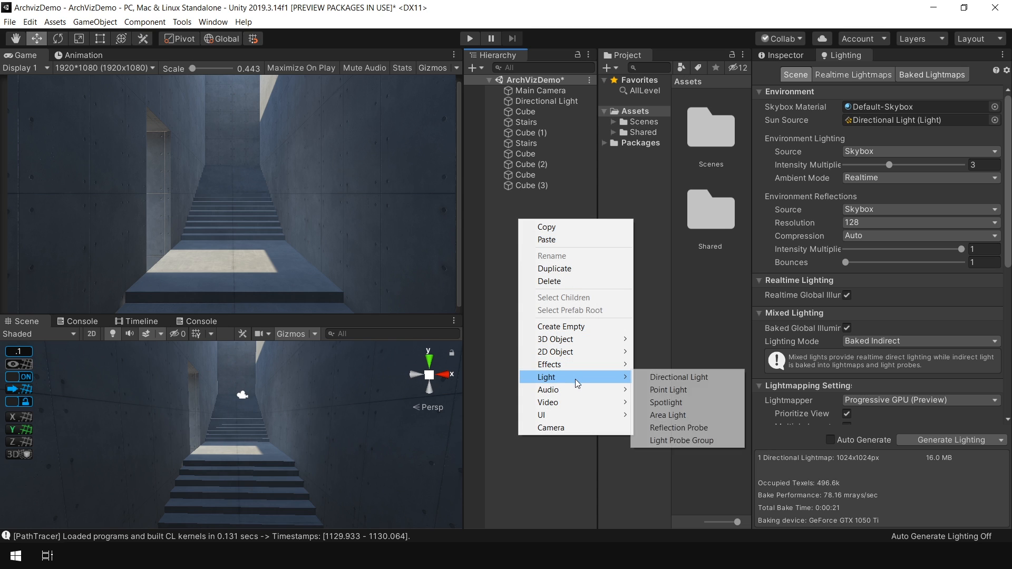
{"action": "left_click", "coordinate": [684, 429]}
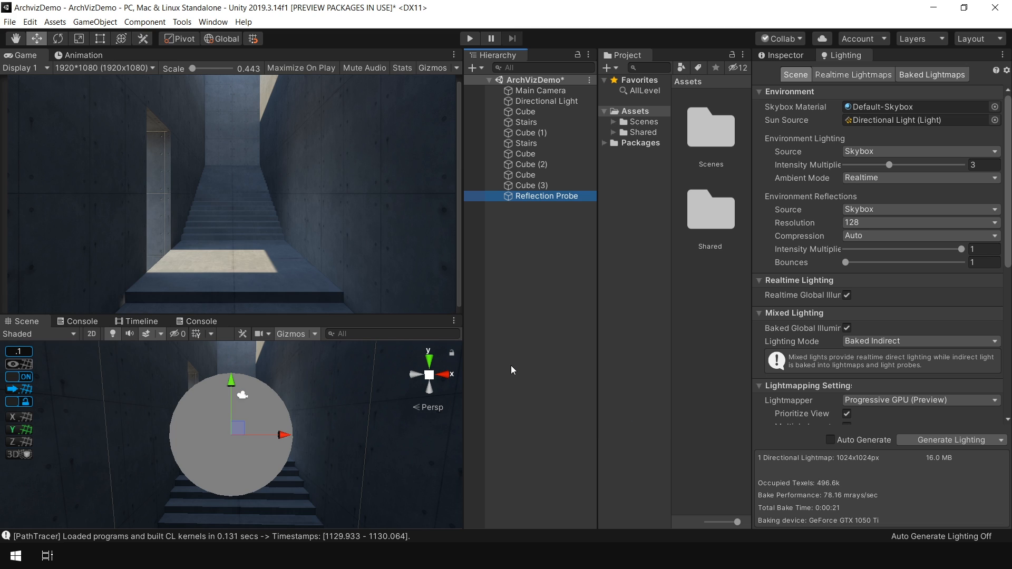
{"action": "left_click", "coordinate": [429, 362]}
{"action": "key", "text": "shift+space"}
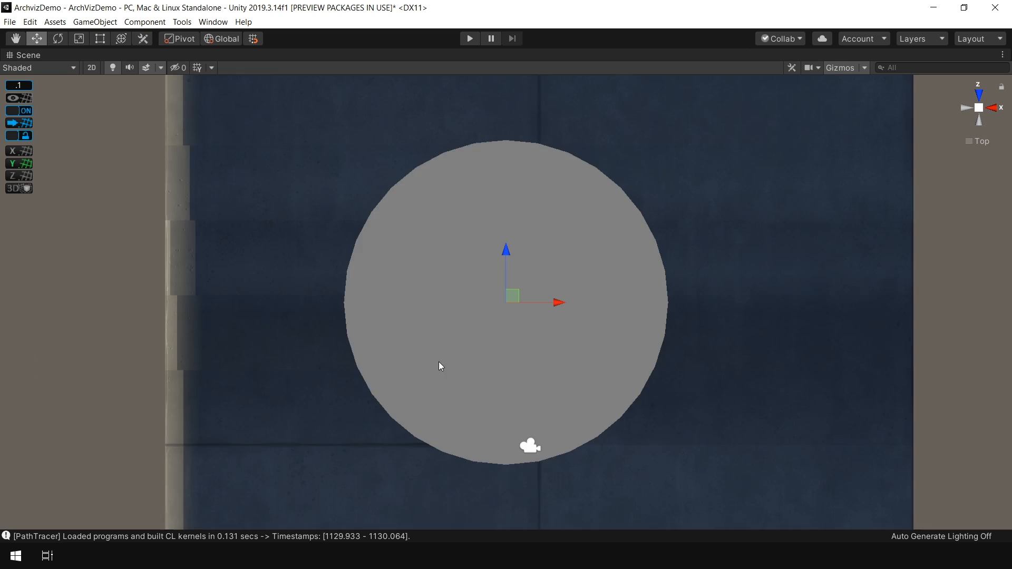
{"action": "scroll", "coordinate": [529, 248], "scroll_direction": "down", "scroll_amount": 5}
{"action": "left_click_drag", "start_coordinate": [483, 286], "coordinate": [486, 226]}
{"action": "key", "text": "shift+space"}
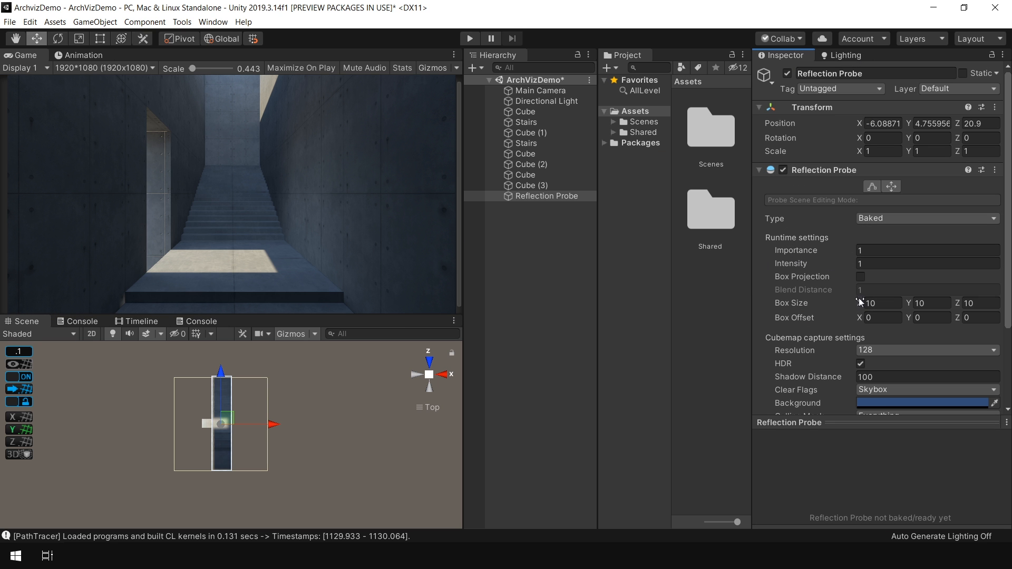
- Resize the reflection probe's box to about 4.31 × 10.81 × 11.04 to fit the corridor and bake the probe
{"action": "left_click_drag", "start_coordinate": [860, 304], "coordinate": [743, 308]}
{"action": "left_click_drag", "start_coordinate": [958, 303], "coordinate": [979, 305]}
{"action": "left_click", "coordinate": [443, 374]}
{"action": "left_click_drag", "start_coordinate": [908, 304], "coordinate": [924, 304]}
{"action": "left_click", "coordinate": [429, 374]}
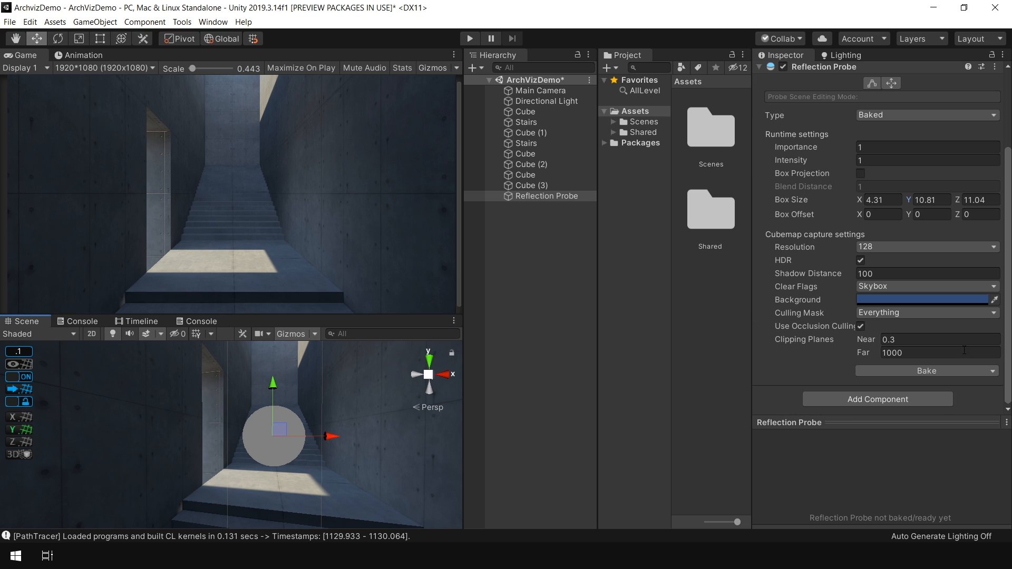
{"action": "left_click", "coordinate": [945, 370]}
{"action": "scroll", "coordinate": [843, 158], "scroll_direction": "up", "scroll_amount": 5}
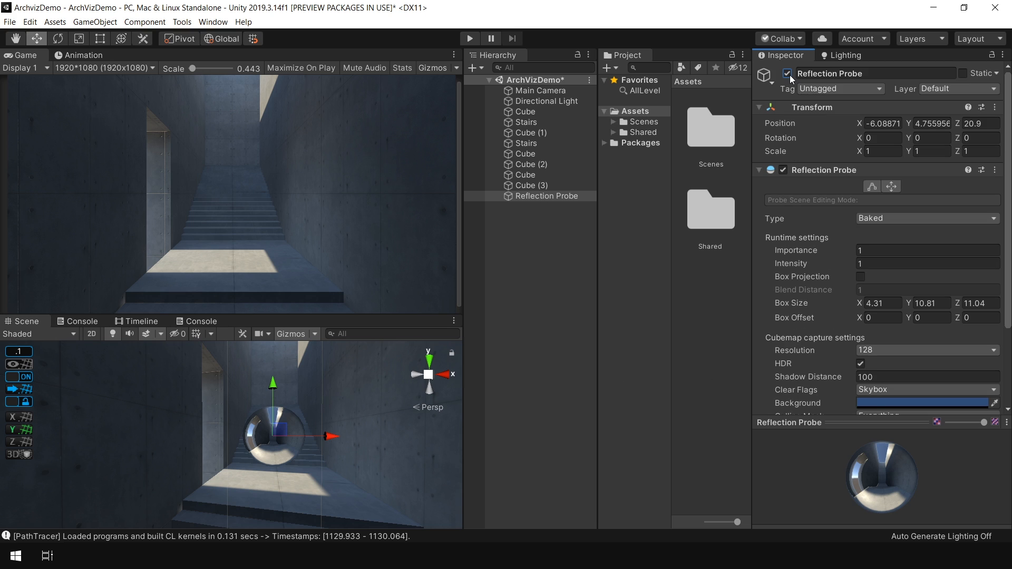
- Toggle the reflection probe off and on repeatedly to compare its effect on the stairway, leaving it enabled
{"action": "left_click", "coordinate": [787, 73]}
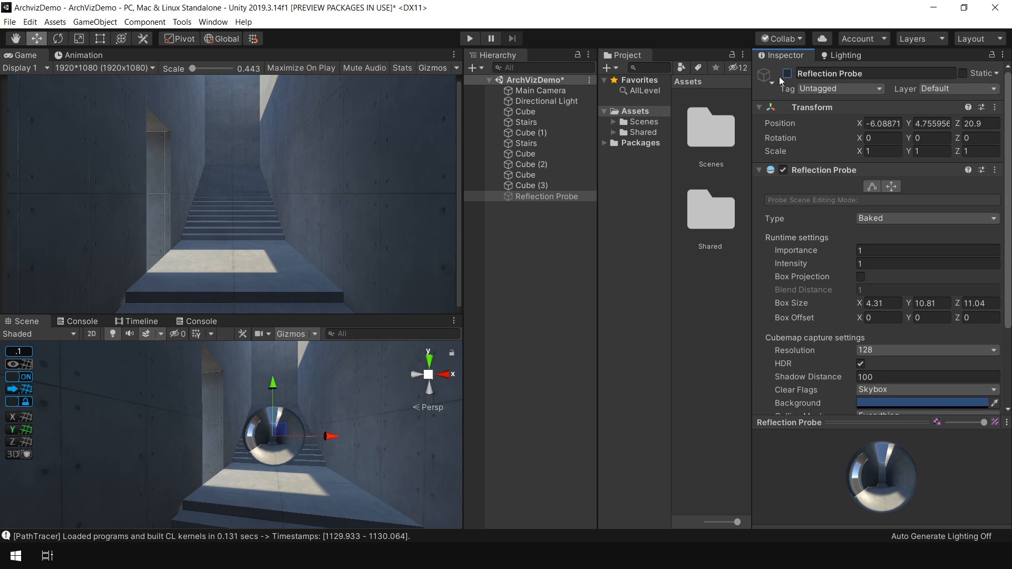
{"action": "left_click", "coordinate": [790, 75]}
{"action": "left_click", "coordinate": [789, 75]}
{"action": "left_click", "coordinate": [790, 75]}
{"action": "left_click", "coordinate": [790, 75]}
{"action": "left_click", "coordinate": [789, 74]}
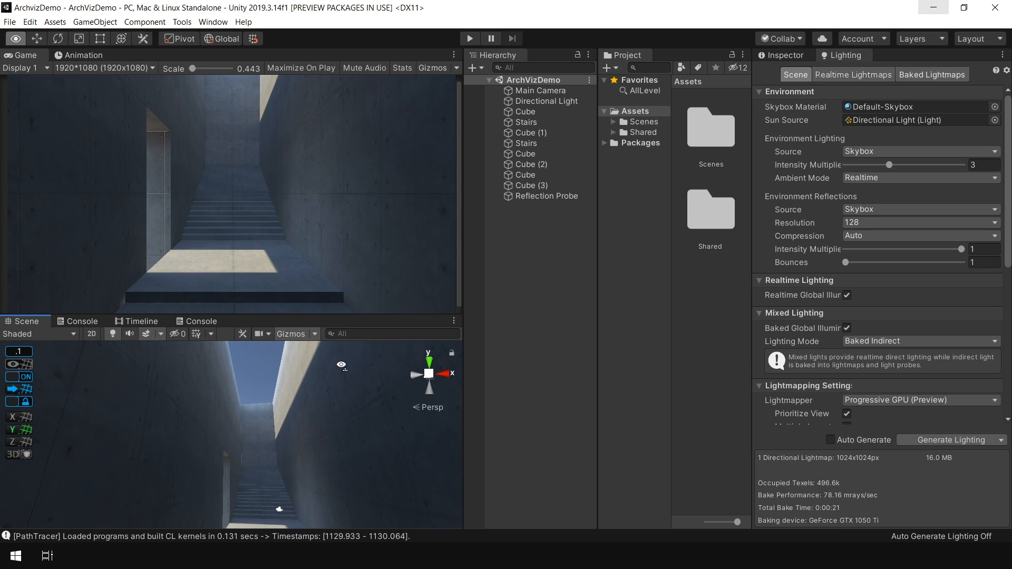
- Create an Area Light in the scene
{"action": "right_click_drag", "start_coordinate": [342, 365], "coordinate": [341, 364]}
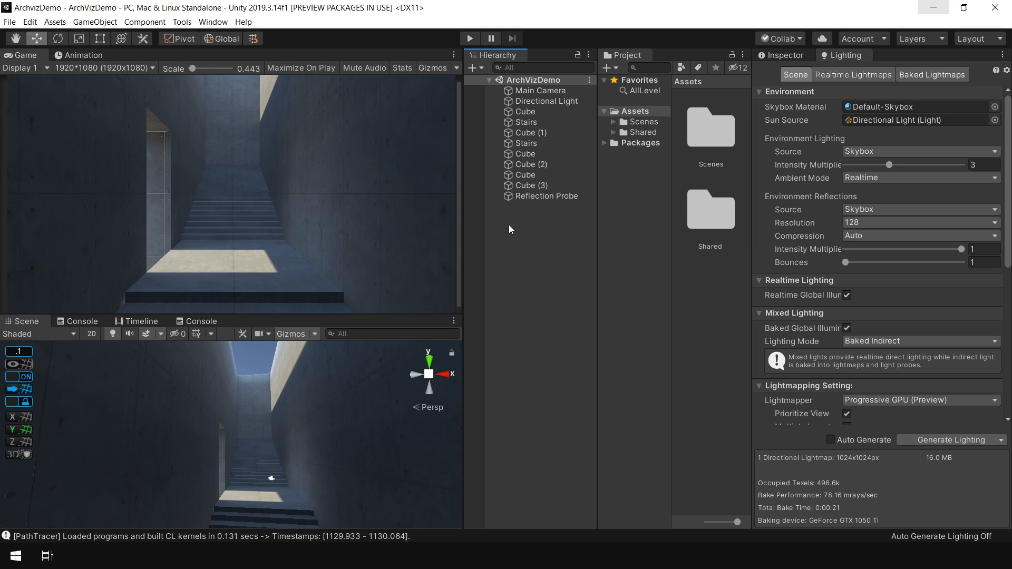
{"action": "right_click", "coordinate": [508, 224]}
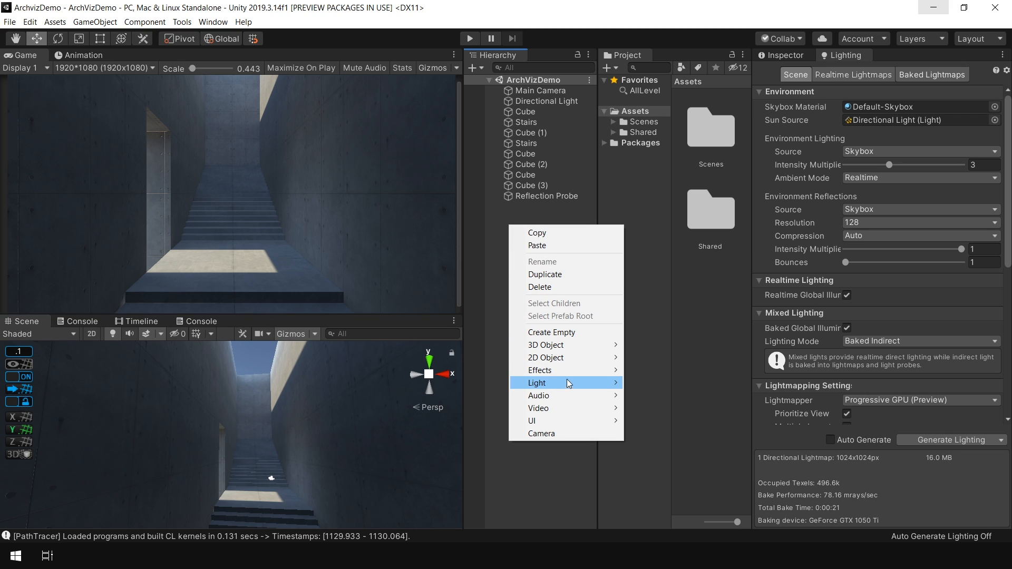
{"action": "mouse_move", "coordinate": [566, 378]}
{"action": "left_click", "coordinate": [662, 417]}
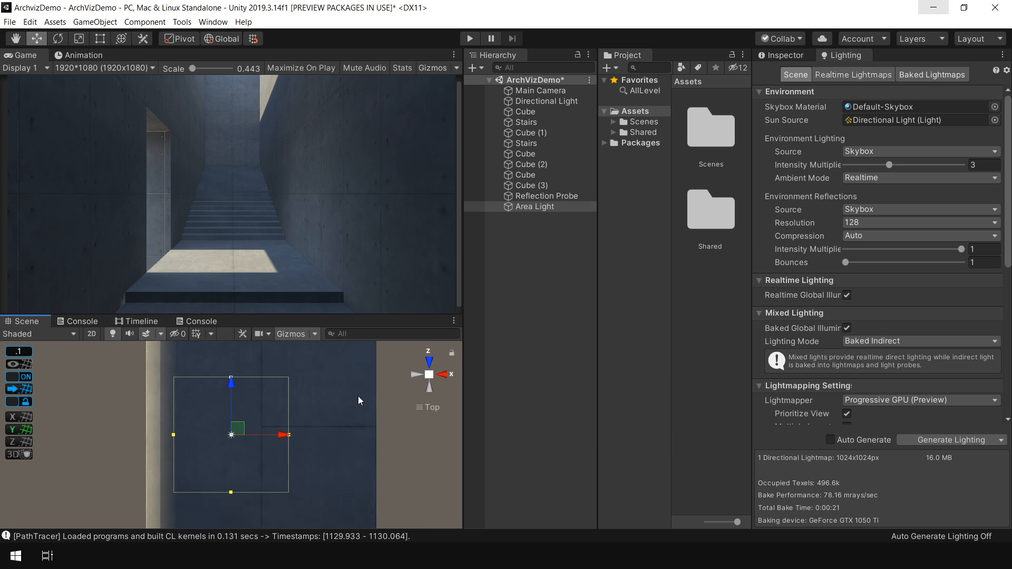
- Place the area light over the corridor's open top at X -6, Y 10.1, Z 21 and size it to about 2.18 by 10.12
{"action": "scroll", "coordinate": [358, 396], "scroll_direction": "down", "scroll_amount": 10}
{"action": "middle_click_drag", "start_coordinate": [255, 377], "coordinate": [255, 428]}
{"action": "left_click_drag", "start_coordinate": [231, 432], "coordinate": [230, 372]}
{"action": "left_click", "coordinate": [255, 395]}
{"action": "left_click", "coordinate": [534, 207]}
{"action": "left_click_drag", "start_coordinate": [230, 433], "coordinate": [230, 510]}
{"action": "left_click_drag", "start_coordinate": [221, 423], "coordinate": [211, 423]}
{"action": "scroll", "coordinate": [273, 367], "scroll_direction": "down", "scroll_amount": 6}
{"action": "middle_click_drag", "start_coordinate": [274, 367], "coordinate": [274, 370]}
{"action": "left_click_drag", "start_coordinate": [231, 496], "coordinate": [231, 503]}
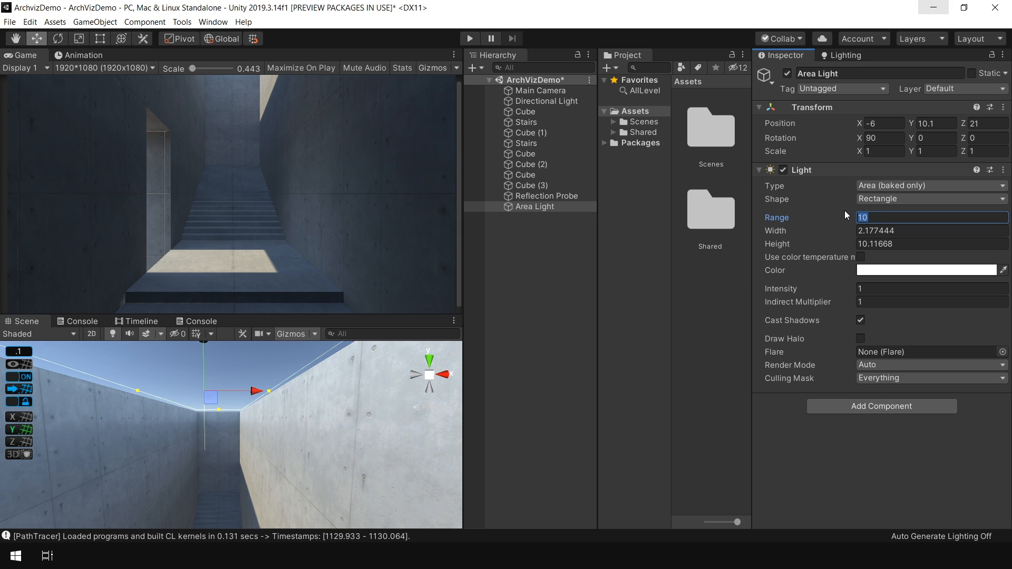
- Set the area light's Range to 15 and its color to pale cyan D3FEFF
{"action": "type", "text": "5"}
{"action": "left_click", "coordinate": [865, 288]}
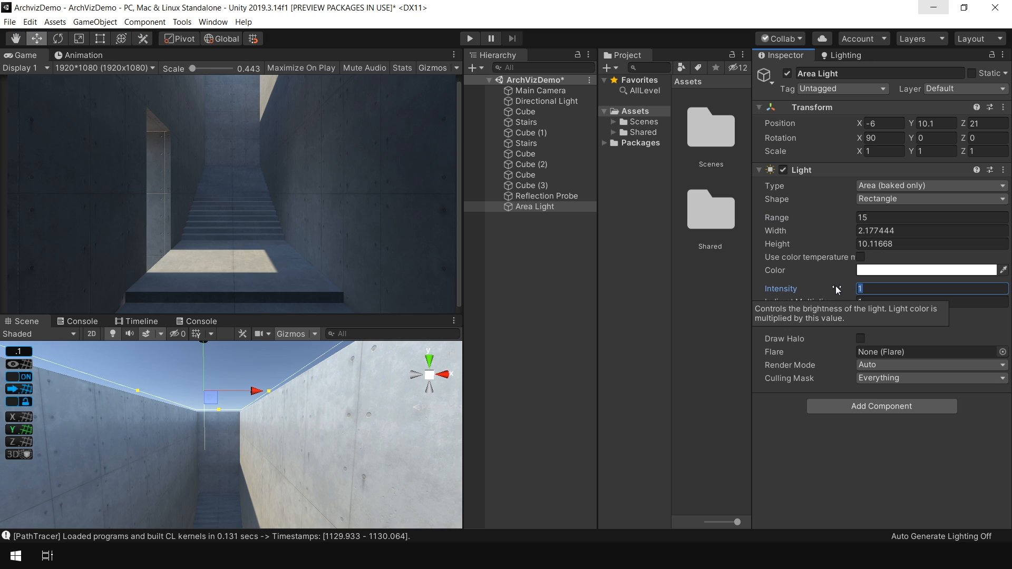
{"action": "left_click", "coordinate": [916, 270]}
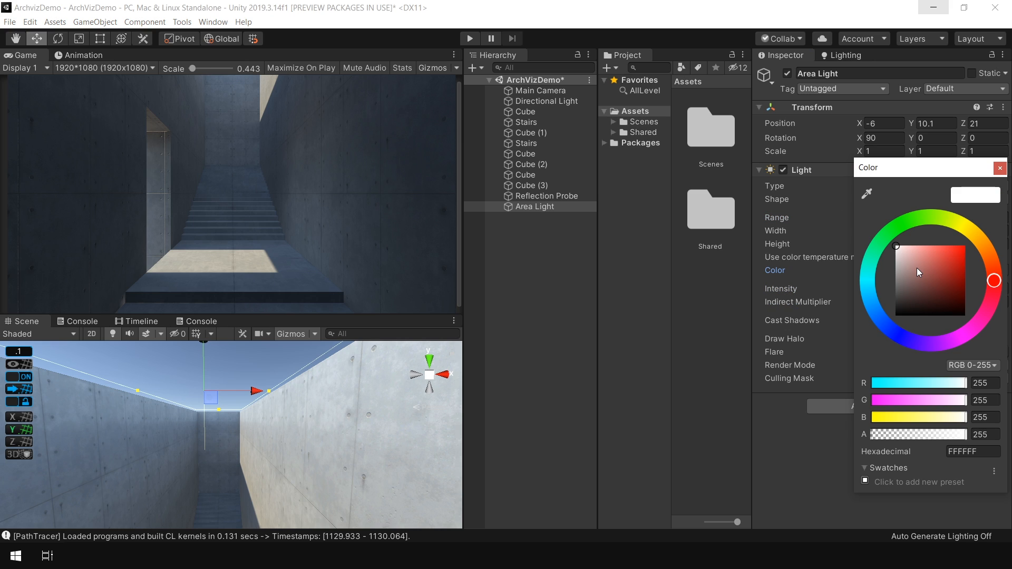
{"action": "left_click", "coordinate": [869, 283]}
{"action": "left_click_drag", "start_coordinate": [906, 261], "coordinate": [908, 245]}
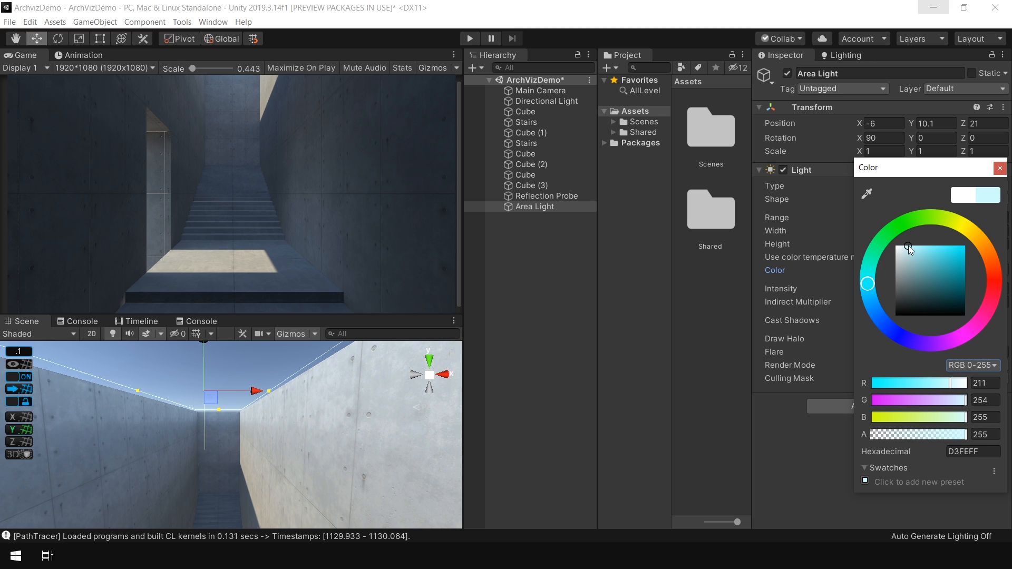
{"action": "left_click", "coordinate": [1001, 168]}
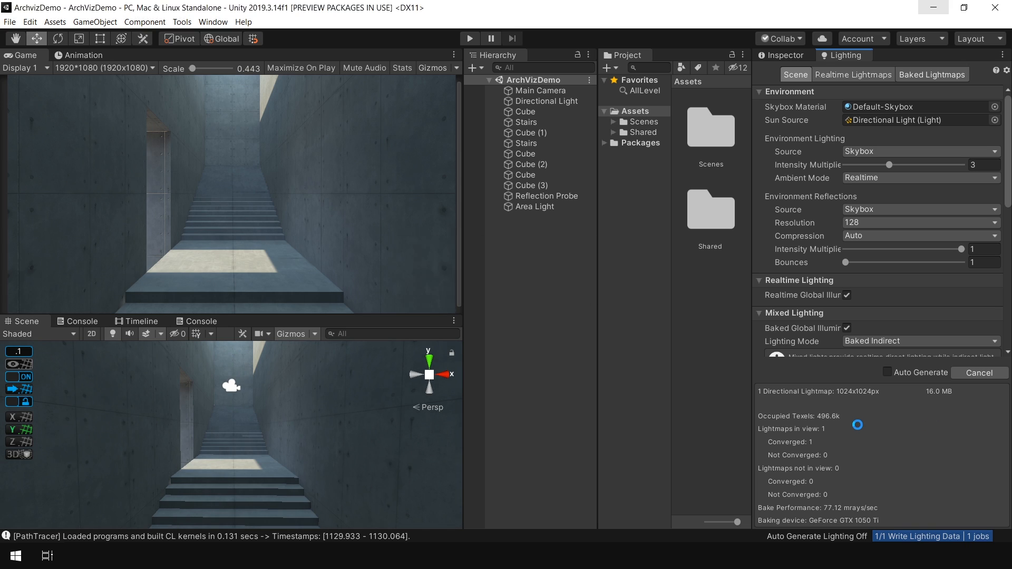
- Create a second Area Light beside the side doorway at X -8.2, Y 4.4, Z 21, rotated 180, -90, -90, about 3.21 wide, with a pale cyan color
{"action": "key", "text": "shift+space"}
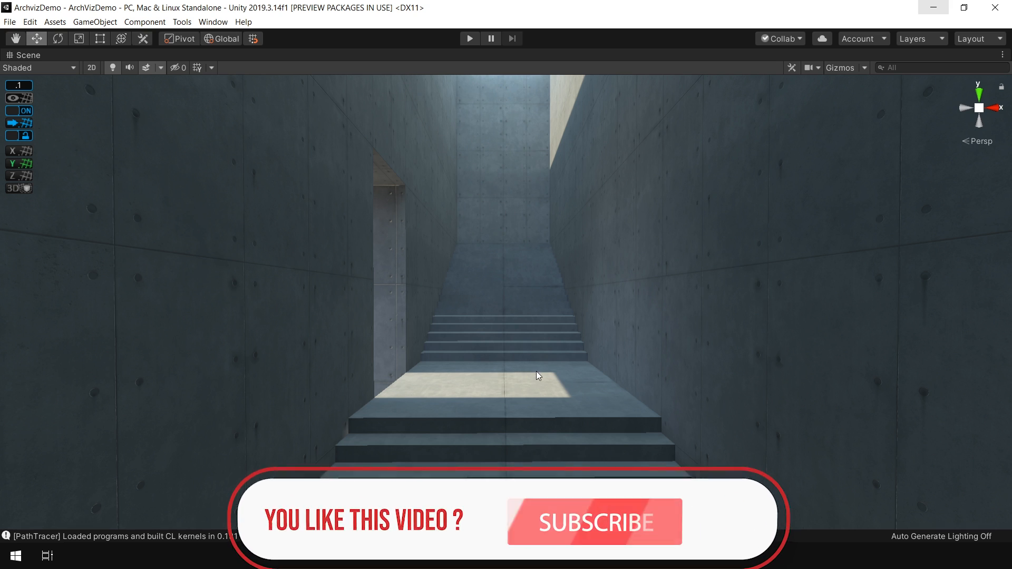
{"action": "key", "text": "shift+space"}
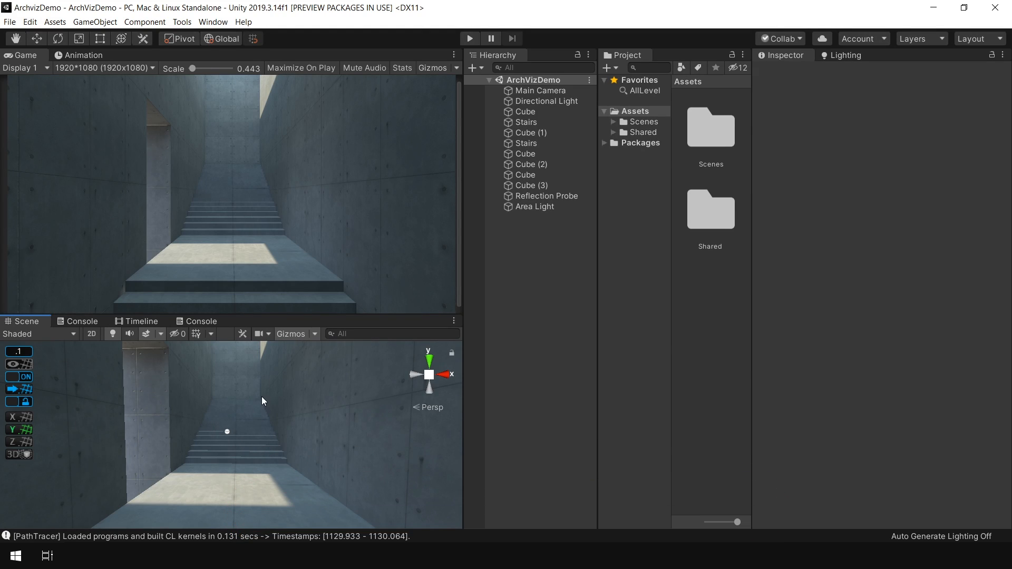
{"action": "right_click", "coordinate": [533, 236]}
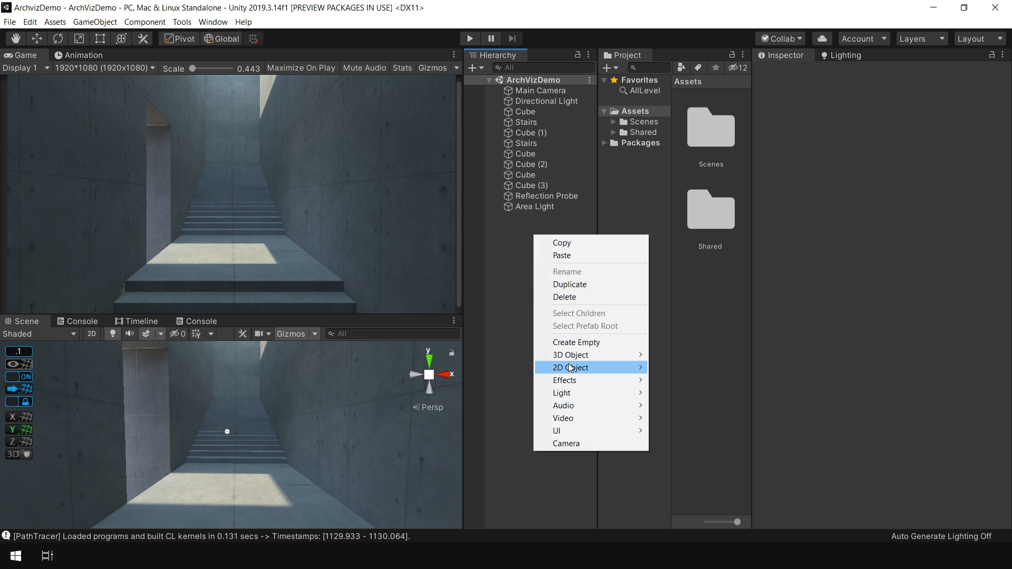
{"action": "mouse_move", "coordinate": [578, 394]}
{"action": "left_click", "coordinate": [683, 430]}
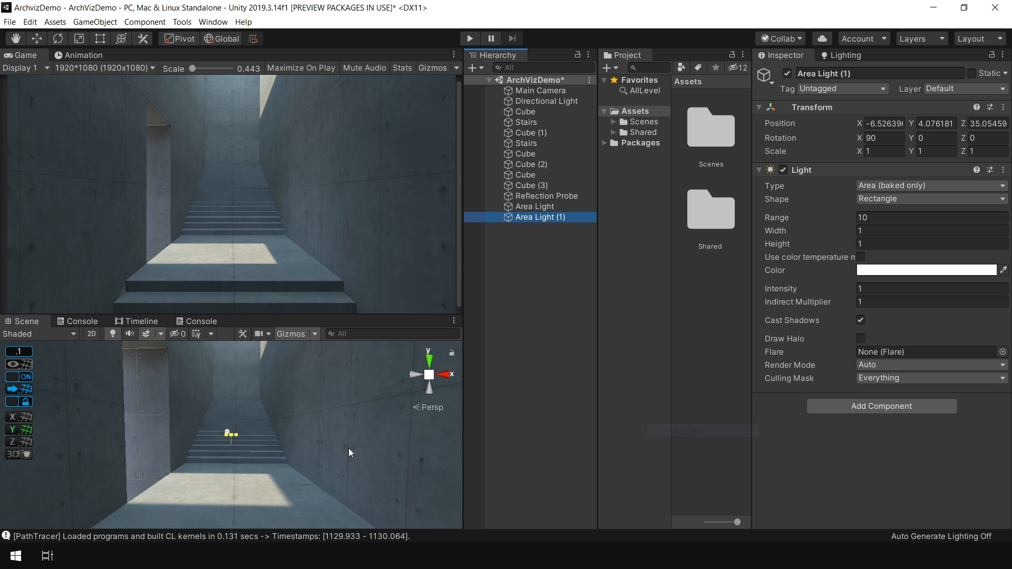
{"action": "key", "text": "f"}
{"action": "left_click_drag", "start_coordinate": [356, 448], "coordinate": [160, 481], "text": "alt"}
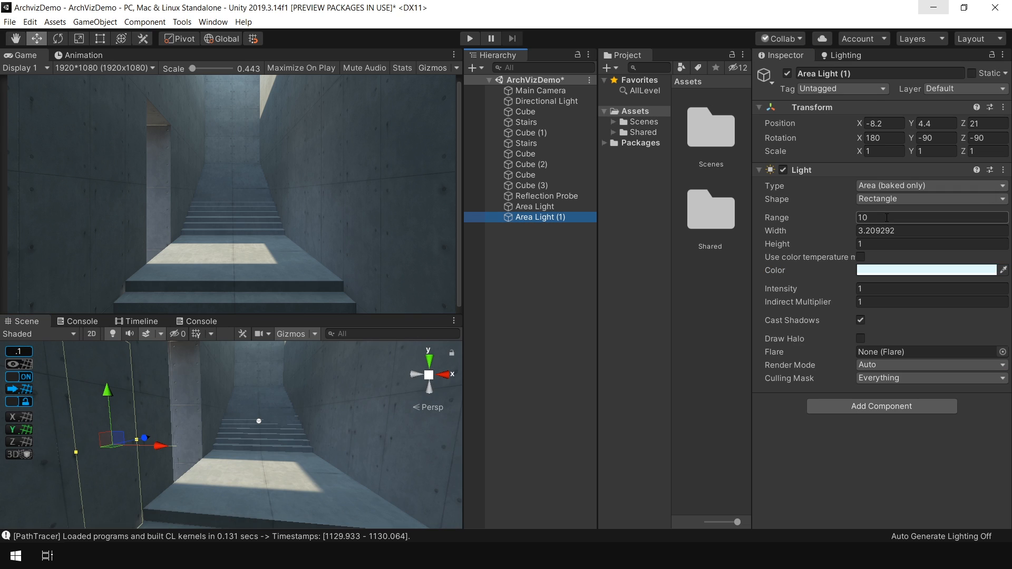
- Set the second area light's Range to 15
{"action": "left_click", "coordinate": [886, 217]}
{"action": "type", "text": "15"}
{"action": "left_click", "coordinate": [814, 286]}
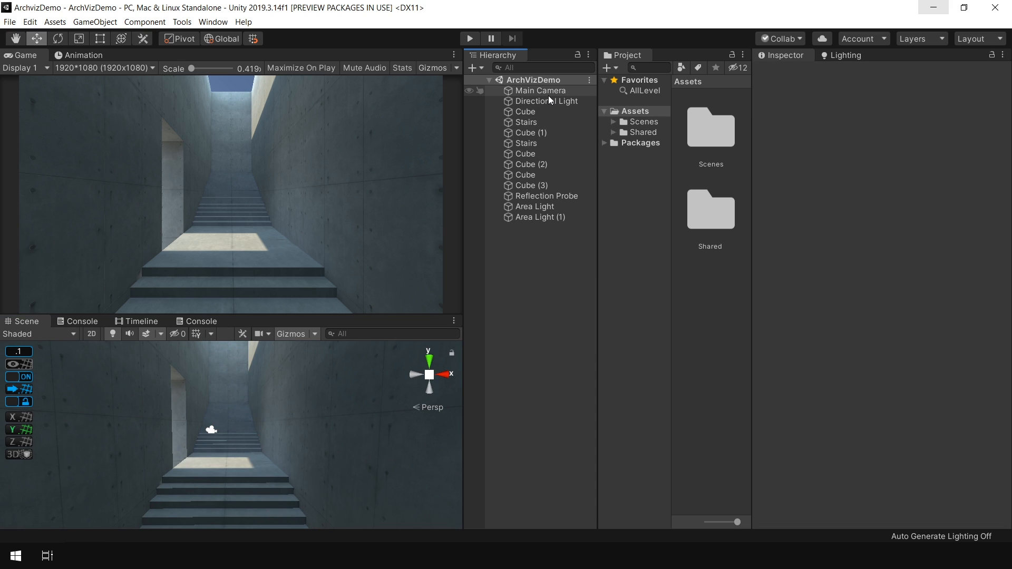
- Add a Post-process Layer component to the Main Camera
{"action": "left_click", "coordinate": [548, 94]}
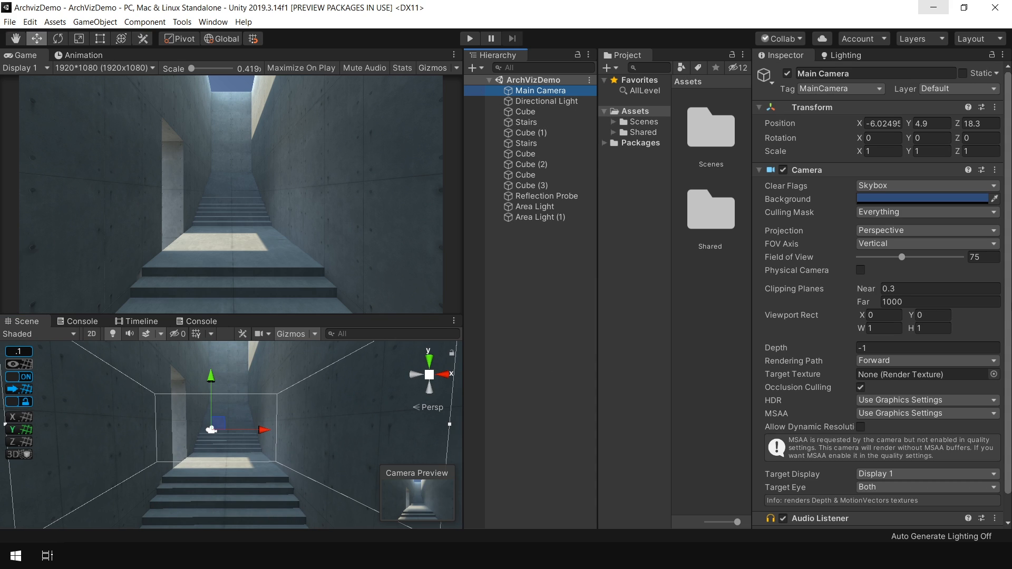
{"action": "scroll", "coordinate": [877, 513], "scroll_direction": "down", "scroll_amount": 3}
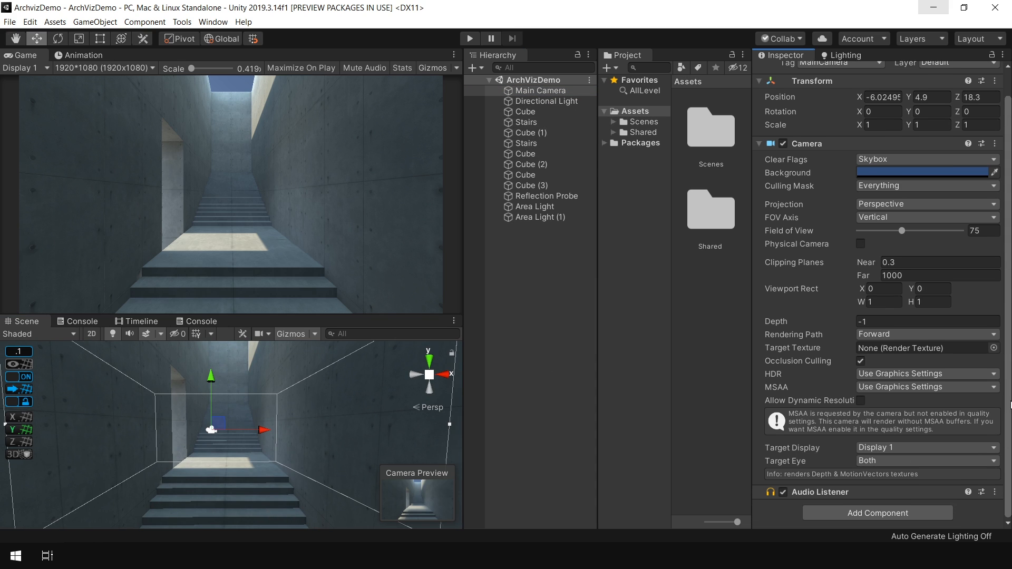
{"action": "left_click", "coordinate": [876, 513]}
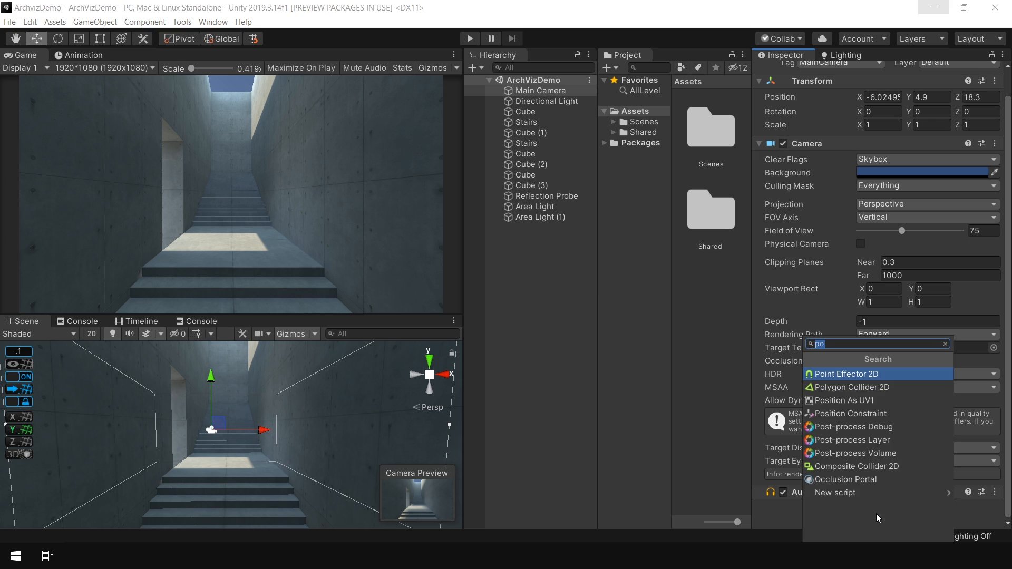
{"action": "left_click", "coordinate": [876, 443]}
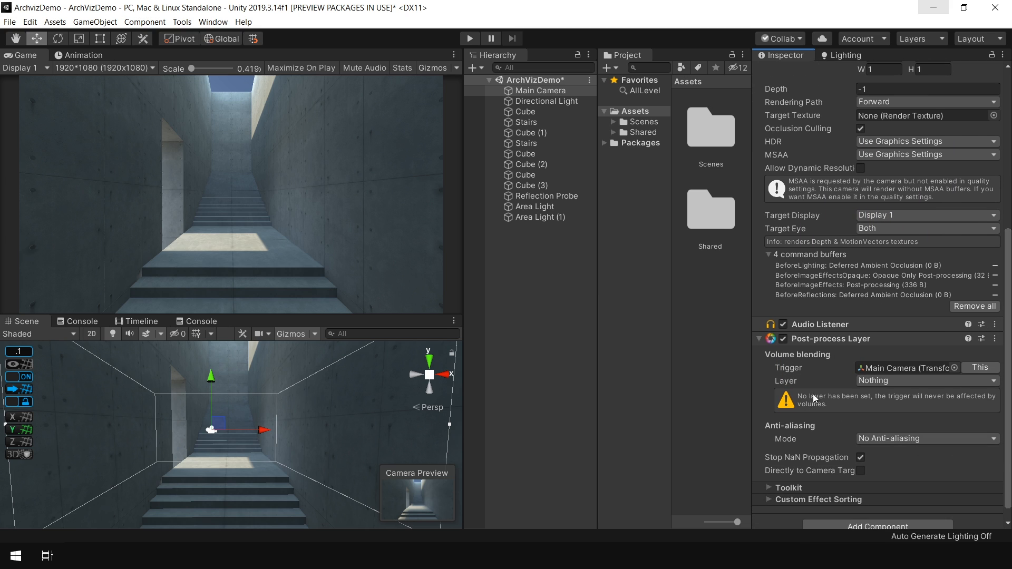
- Set the Post-process Layer's volume blending layer and the Main Camera's own layer to Postprocessing
{"action": "left_click", "coordinate": [880, 381]}
{"action": "left_click", "coordinate": [901, 483]}
{"action": "scroll", "coordinate": [948, 211], "scroll_direction": "up", "scroll_amount": 8}
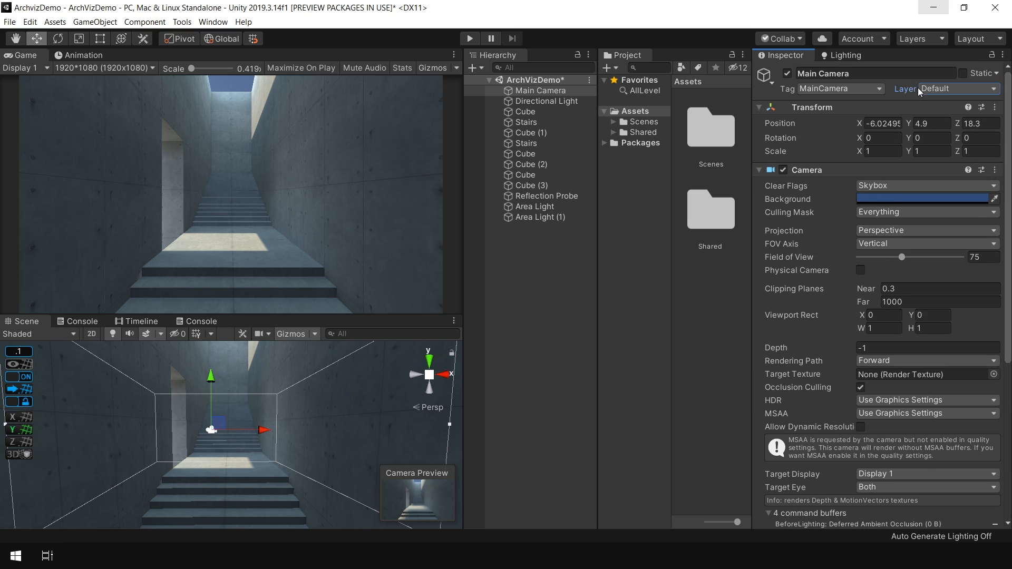
{"action": "left_click", "coordinate": [944, 90]}
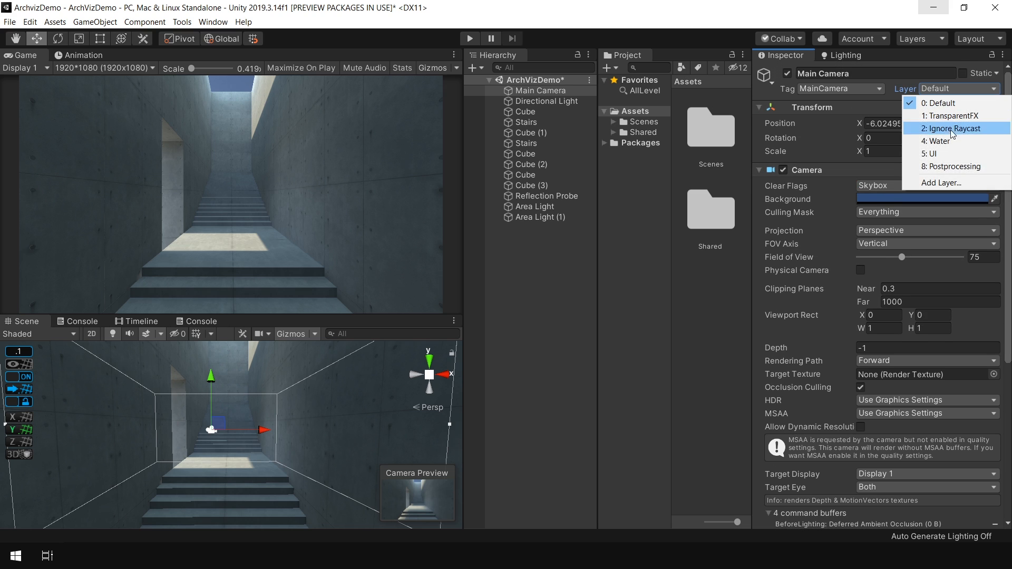
{"action": "left_click", "coordinate": [943, 166]}
- Open the project's Tags & Layers settings to view the list of user layers
{"action": "left_click", "coordinate": [951, 88]}
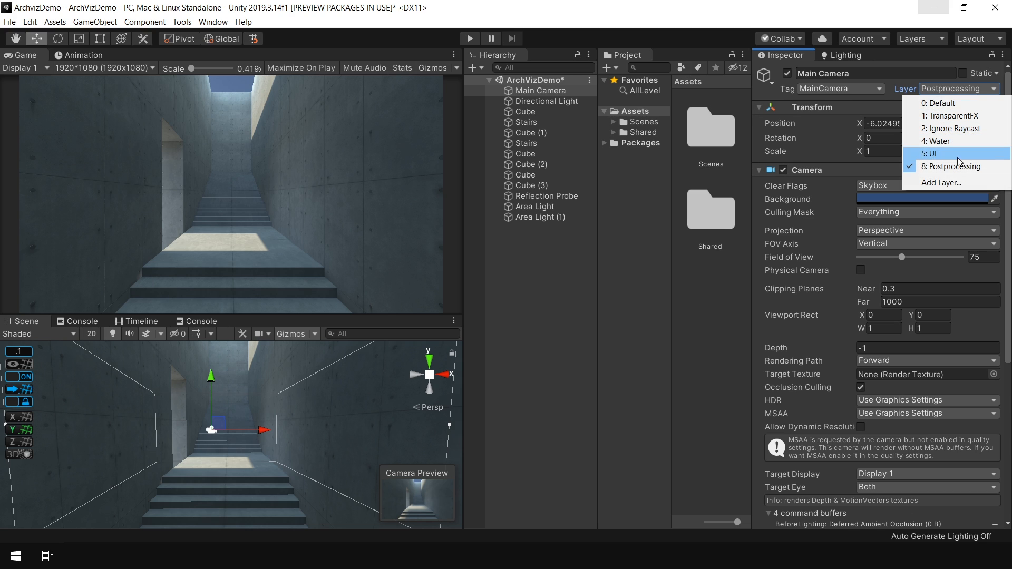
{"action": "left_click", "coordinate": [952, 182]}
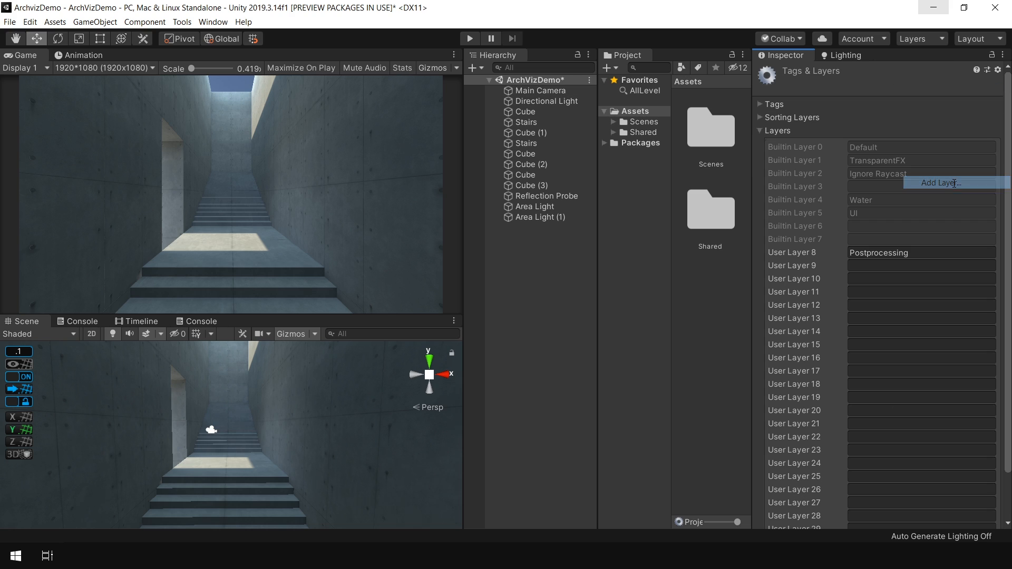
- Set the anti-aliasing mode of the Main Camera's Post-process Layer to Temporal Anti-aliasing (TAA)
{"action": "left_click", "coordinate": [910, 252]}
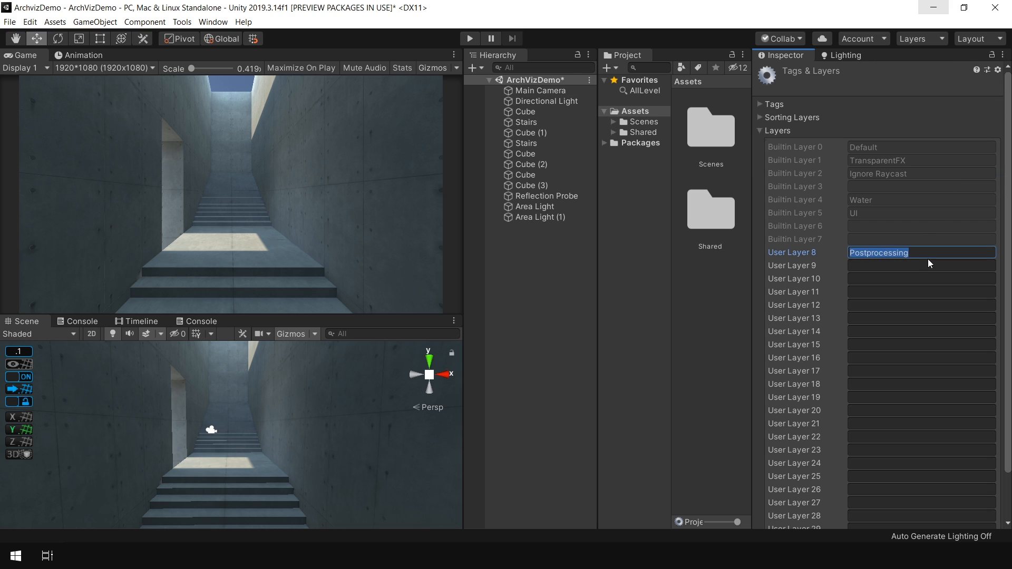
{"action": "left_click", "coordinate": [558, 91]}
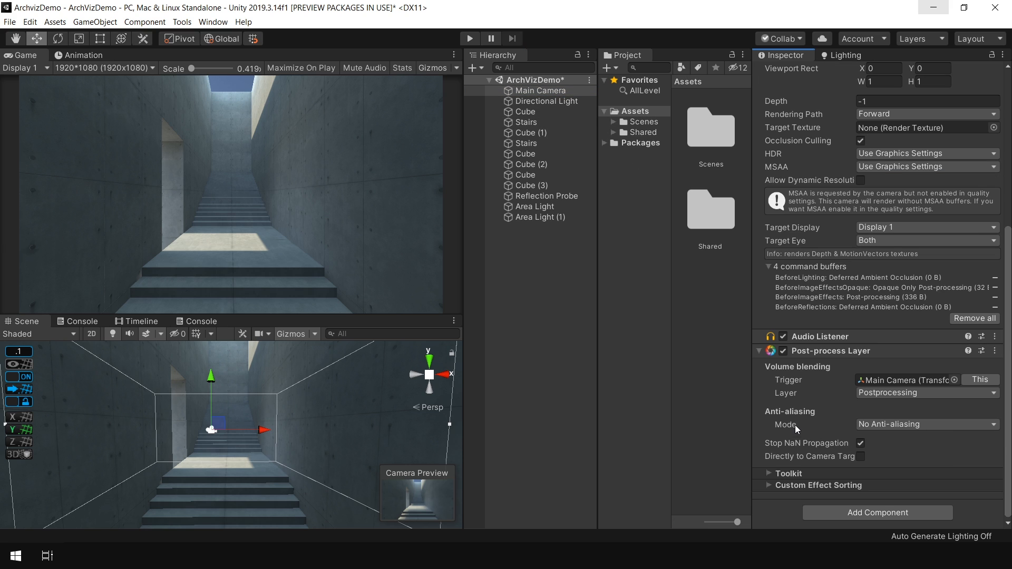
{"action": "left_click", "coordinate": [915, 426]}
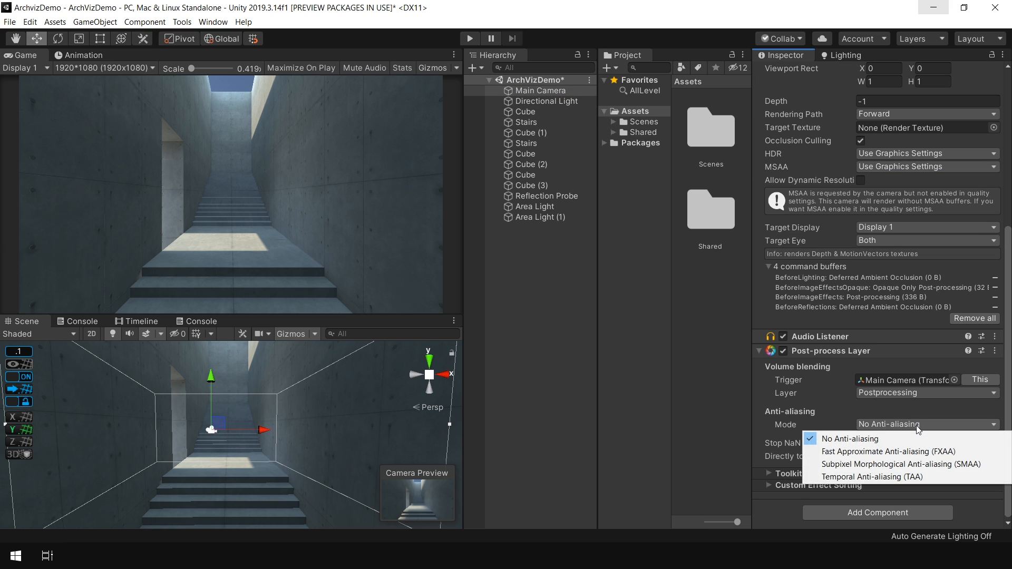
{"action": "left_click", "coordinate": [909, 476]}
{"action": "scroll", "coordinate": [886, 506], "scroll_direction": "down", "scroll_amount": 2}
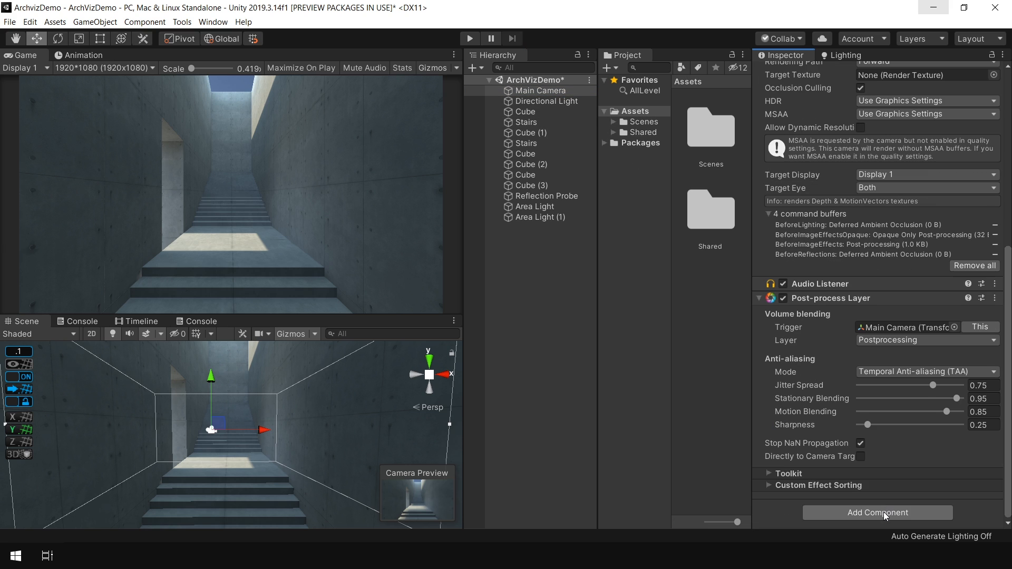
- Add a Post-process Volume component to the Main Camera, make it global and create a new profile for it
{"action": "left_click", "coordinate": [884, 513]}
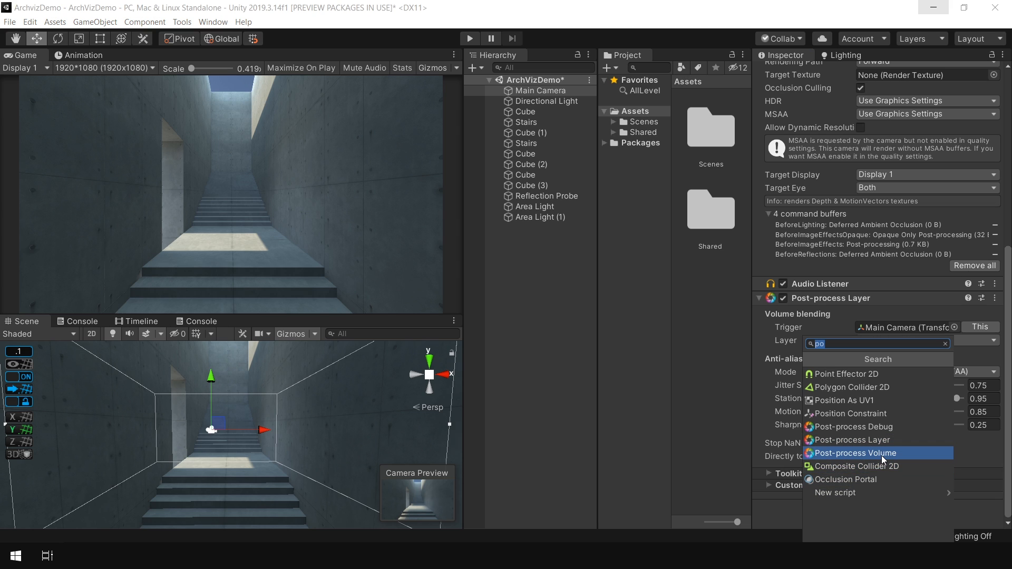
{"action": "left_click", "coordinate": [882, 454]}
{"action": "scroll", "coordinate": [879, 438], "scroll_direction": "down", "scroll_amount": 5}
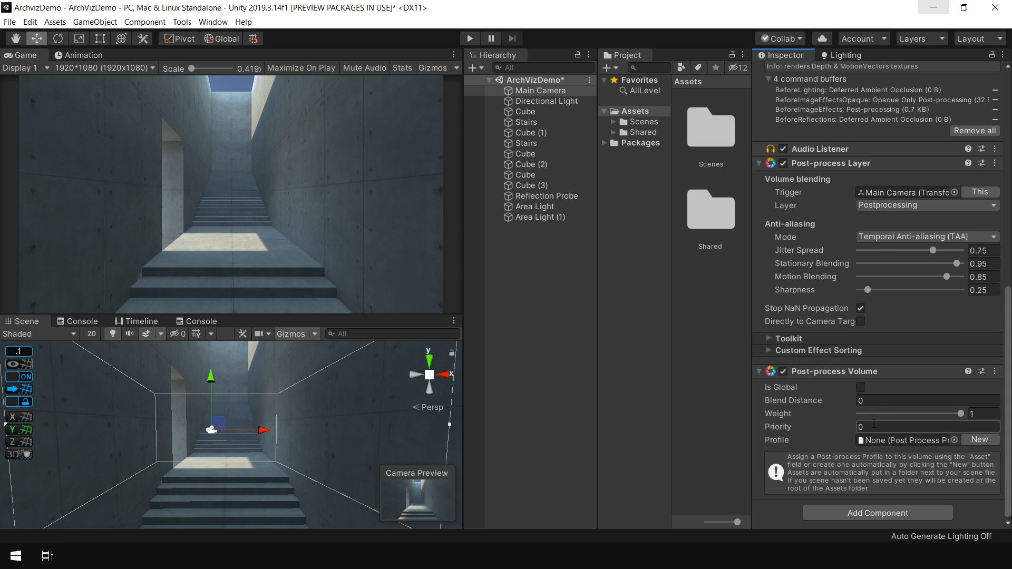
{"action": "left_click", "coordinate": [861, 388]}
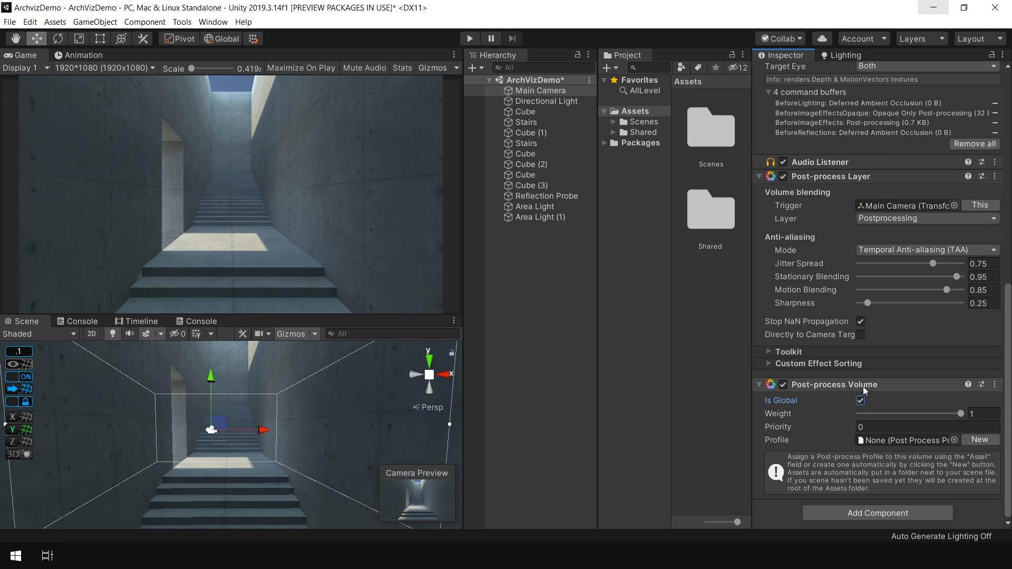
{"action": "left_click", "coordinate": [983, 440]}
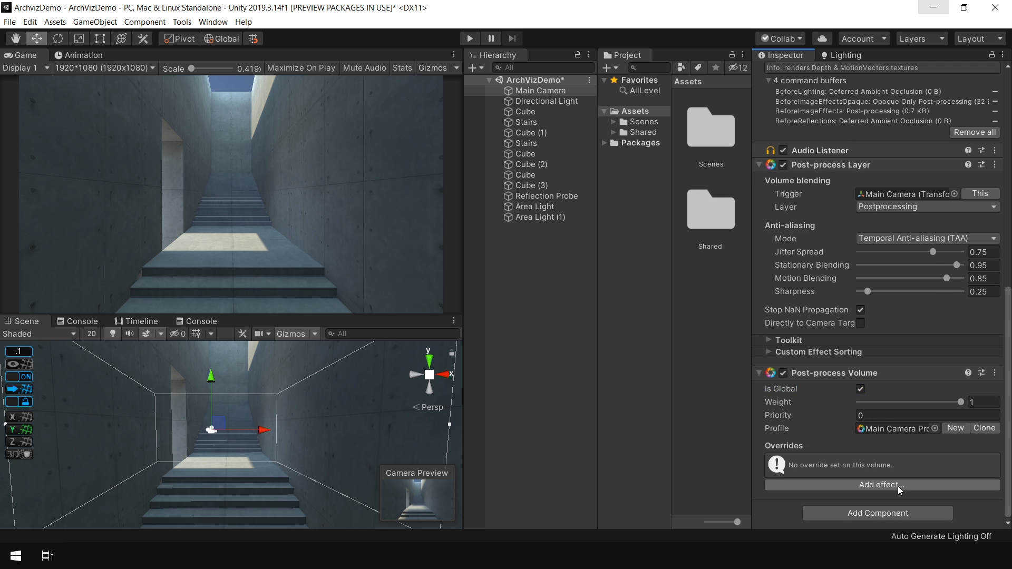
- Add an Ambient Occlusion effect to the volume with all its overrides enabled and Intensity set to 0.5
{"action": "left_click", "coordinate": [897, 486]}
{"action": "mouse_move", "coordinate": [917, 493]}
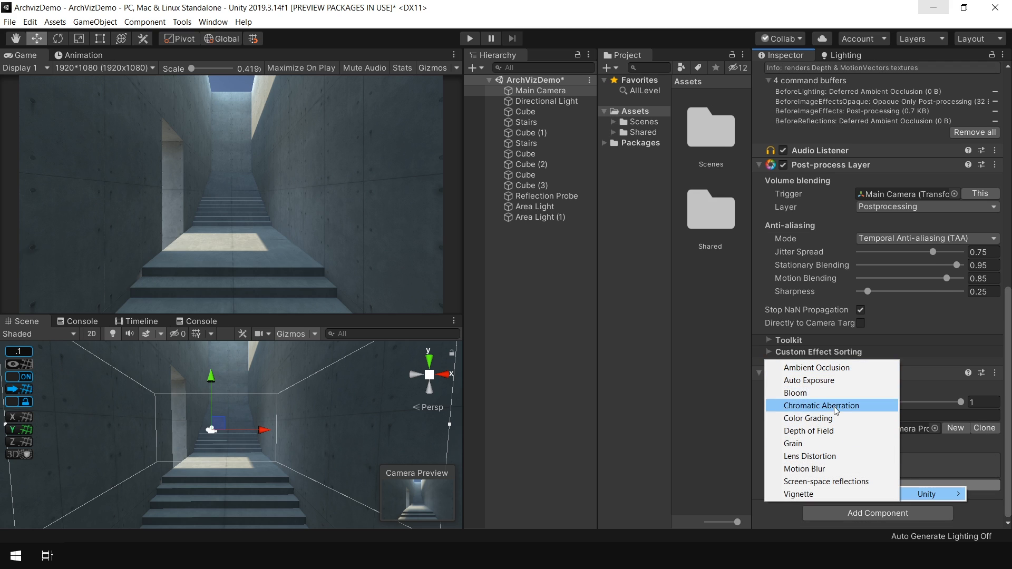
{"action": "left_click", "coordinate": [971, 512]}
{"action": "left_click", "coordinate": [915, 486]}
{"action": "mouse_move", "coordinate": [912, 492]}
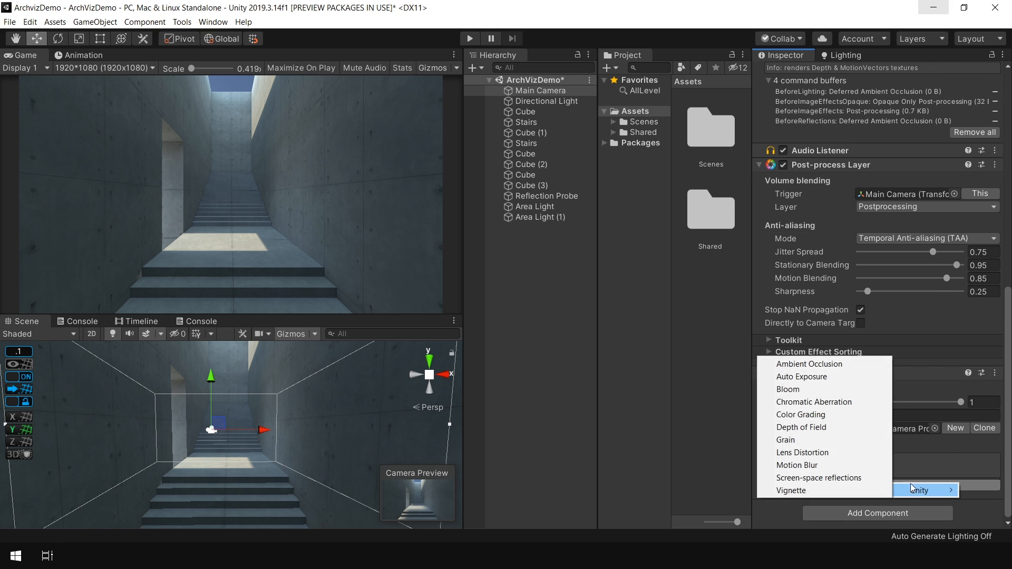
{"action": "left_click", "coordinate": [836, 364]}
{"action": "scroll", "coordinate": [835, 427], "scroll_direction": "down", "scroll_amount": 3}
{"action": "left_click_drag", "start_coordinate": [881, 432], "coordinate": [883, 429]}
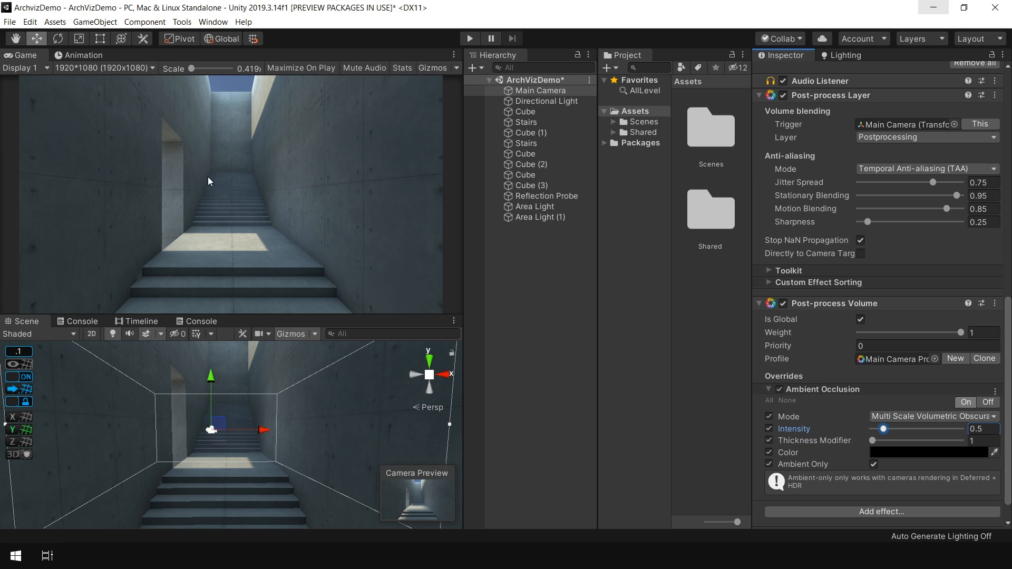
{"action": "left_click", "coordinate": [779, 389]}
{"action": "left_click", "coordinate": [779, 388]}
- Add a Color Grading effect with all its overrides enabled and set the tonemapping mode to ACES
{"action": "scroll", "coordinate": [886, 501], "scroll_direction": "down", "scroll_amount": 1}
{"action": "left_click", "coordinate": [884, 485]}
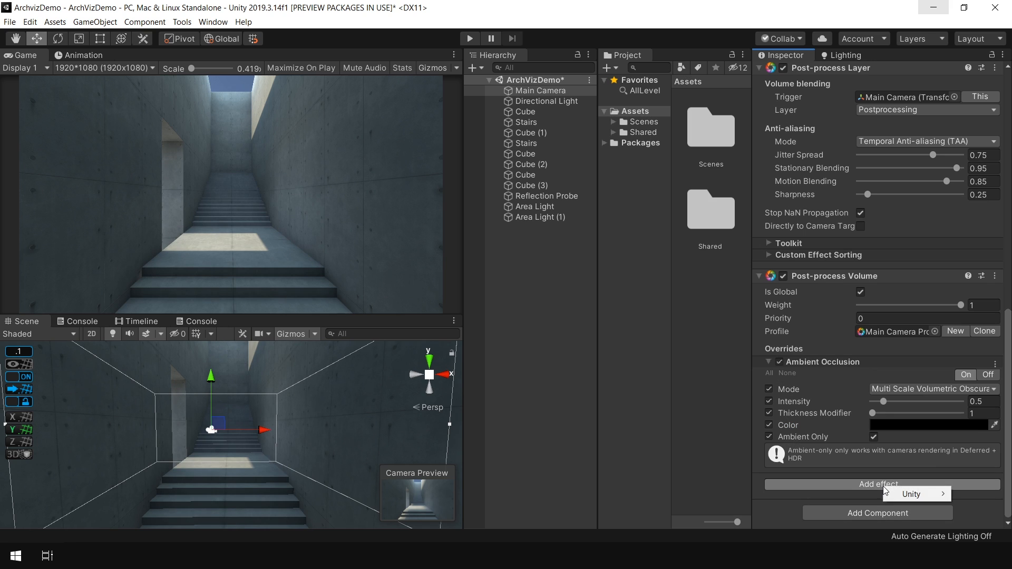
{"action": "left_click", "coordinate": [833, 419]}
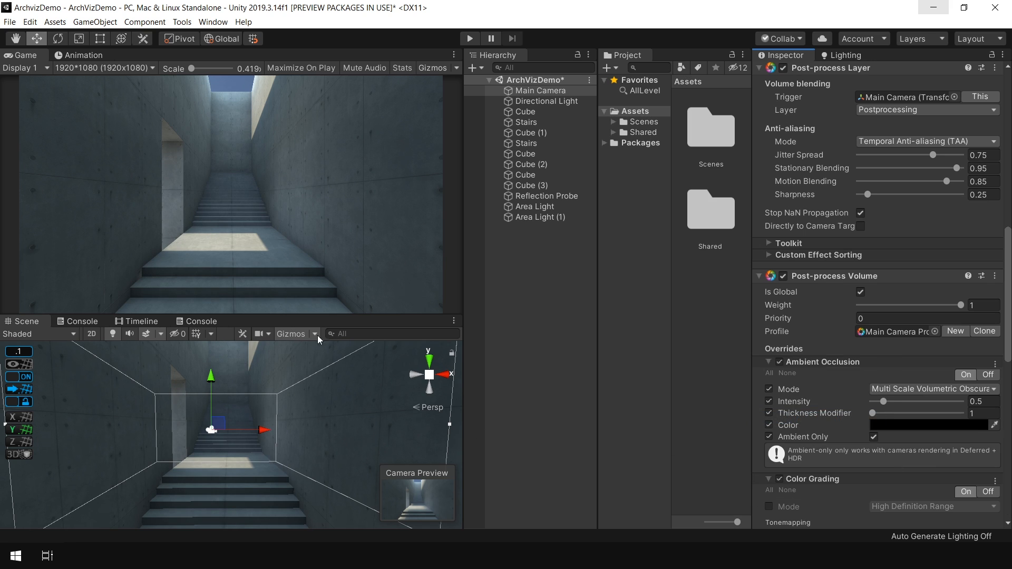
{"action": "scroll", "coordinate": [974, 359], "scroll_direction": "down", "scroll_amount": 12}
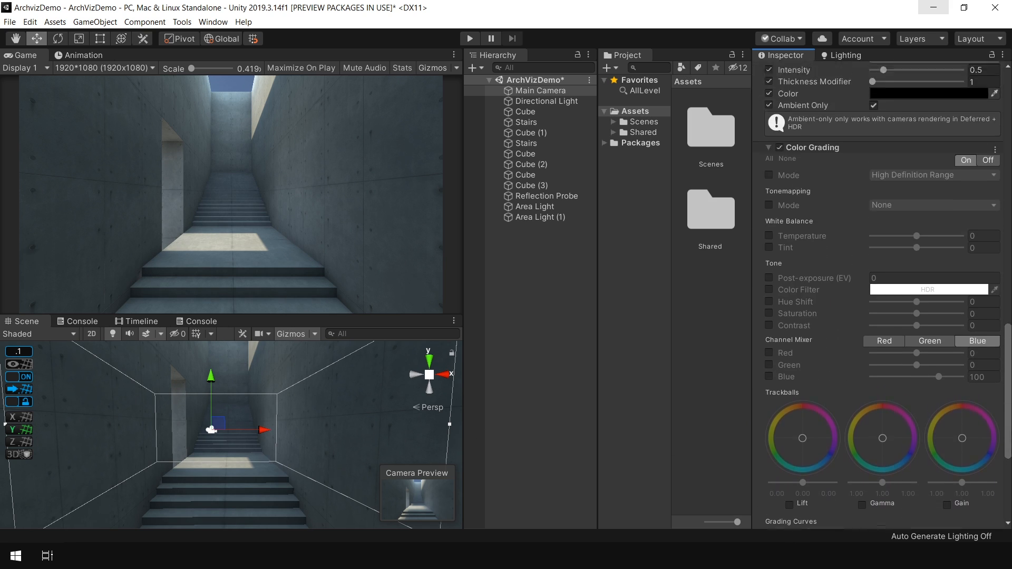
{"action": "left_click", "coordinate": [769, 164]}
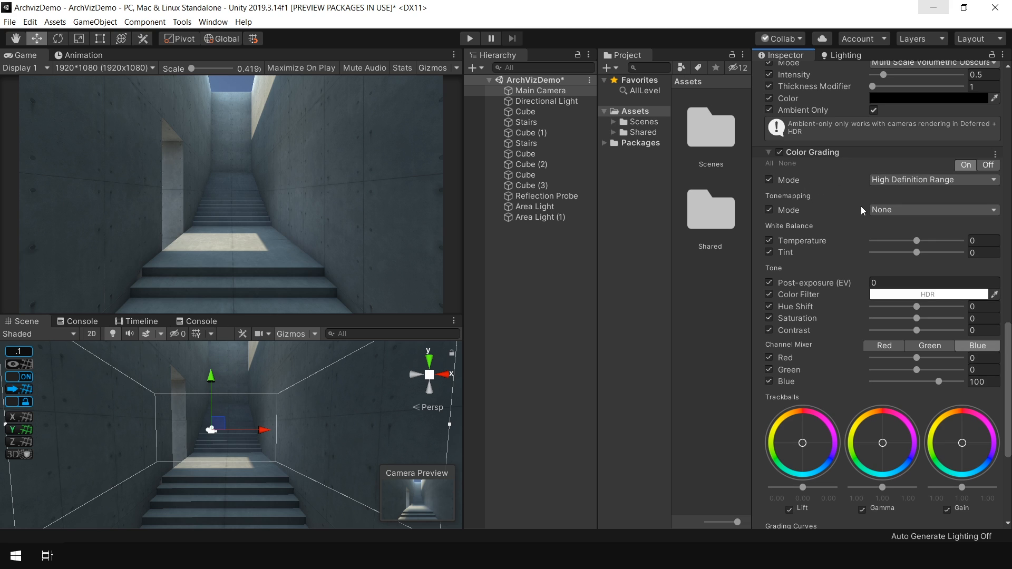
{"action": "left_click", "coordinate": [895, 211]}
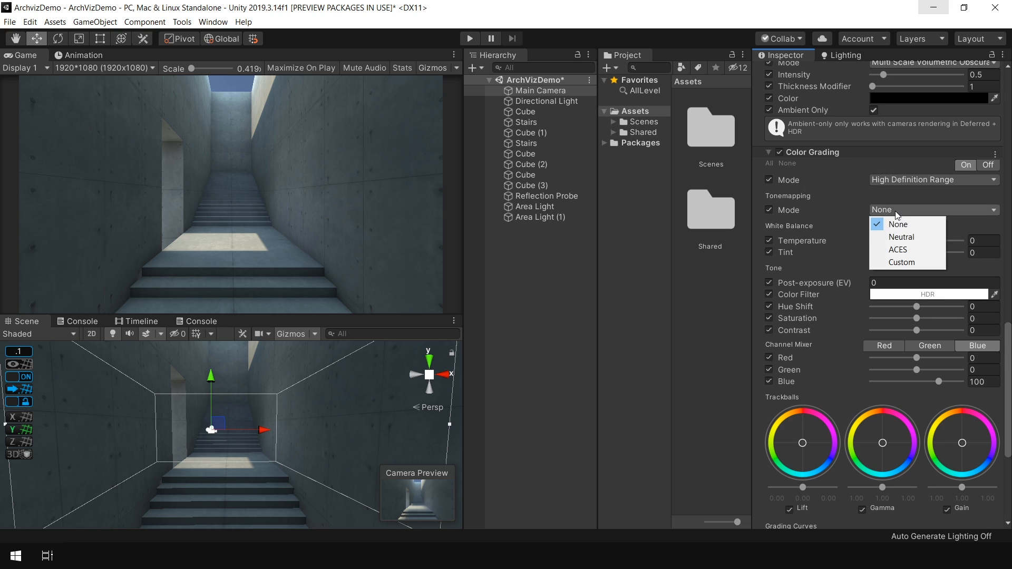
{"action": "left_click", "coordinate": [896, 244]}
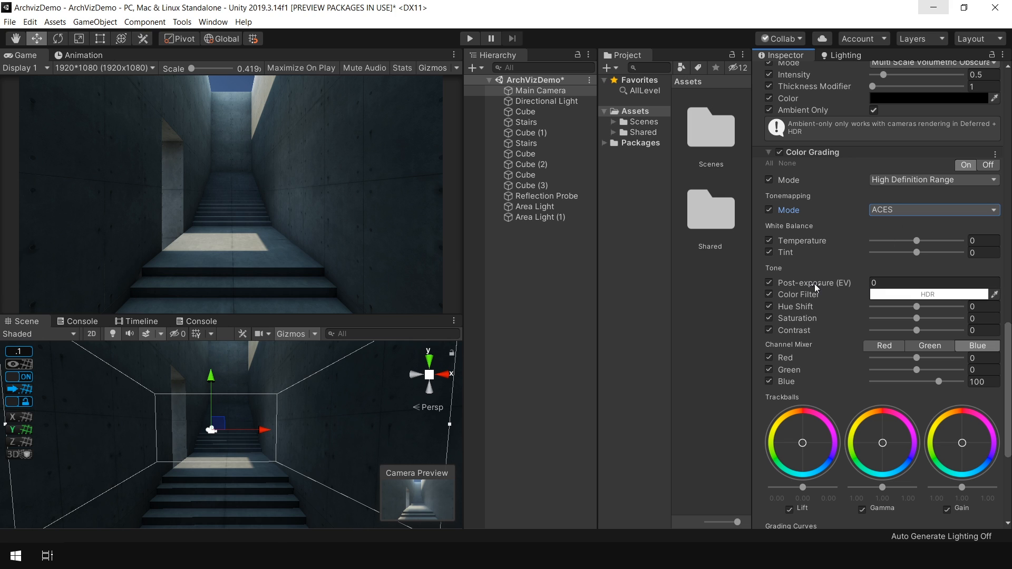
- Set Color Grading's Post-exposure to 1, Temperature to 12, Tint to -7, Saturation to -13 and Contrast to 21, and warm the Gain trackball
{"action": "left_click_drag", "start_coordinate": [809, 287], "coordinate": [820, 286]}
{"action": "left_click", "coordinate": [895, 285]}
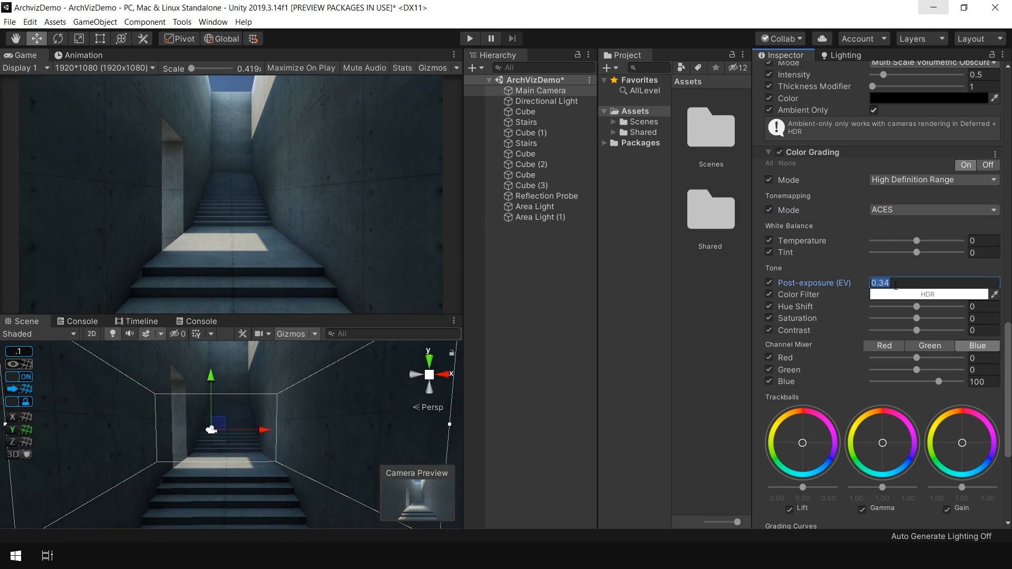
{"action": "type", "text": "1"}
{"action": "left_click_drag", "start_coordinate": [918, 241], "coordinate": [922, 260]}
{"action": "scroll", "coordinate": [922, 258], "scroll_direction": "down", "scroll_amount": 3}
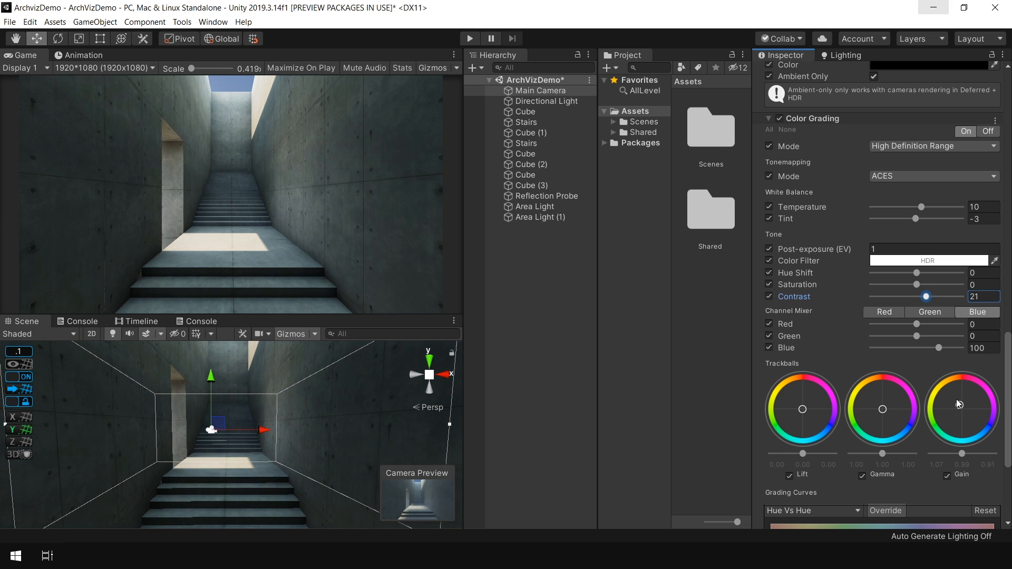
{"action": "left_click_drag", "start_coordinate": [921, 207], "coordinate": [924, 209]}
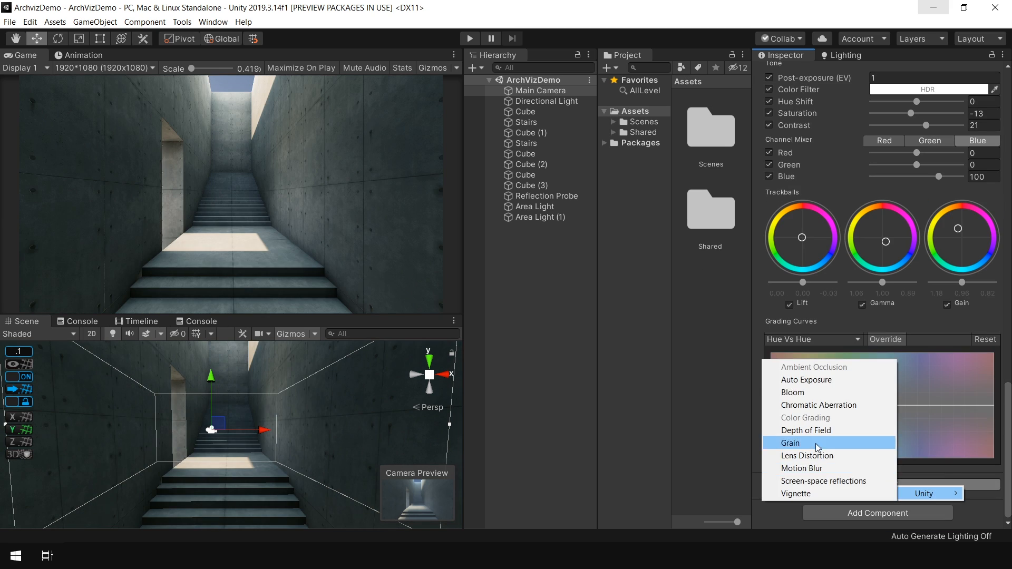
- Add a Bloom effect with all its overrides enabled, Intensity 1.19 and Threshold 0.29
{"action": "left_click", "coordinate": [799, 393]}
{"action": "scroll", "coordinate": [802, 392], "scroll_direction": "down", "scroll_amount": 6}
{"action": "left_click", "coordinate": [768, 309]}
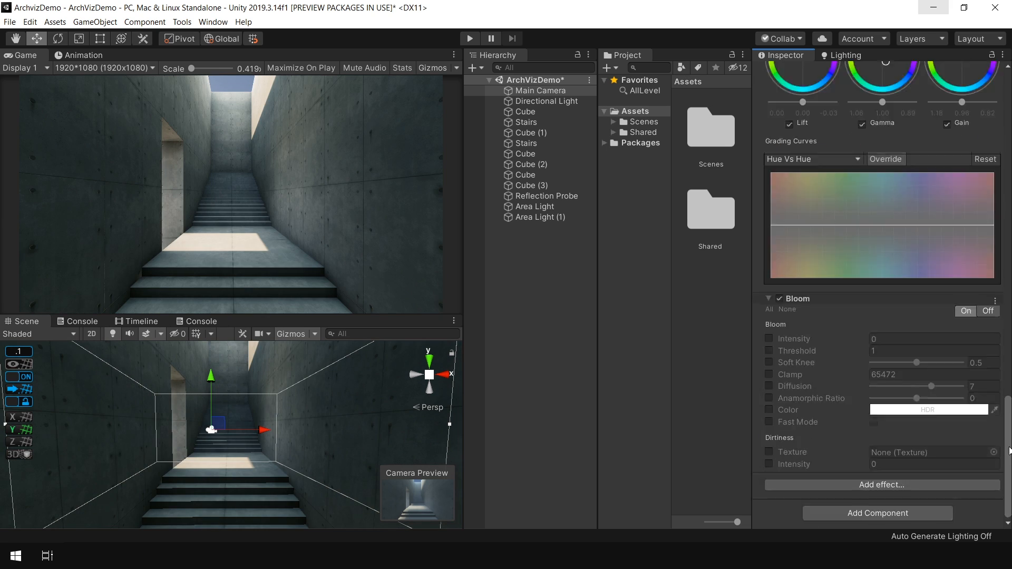
{"action": "left_click_drag", "start_coordinate": [825, 340], "coordinate": [848, 342]}
{"action": "left_click_drag", "start_coordinate": [819, 352], "coordinate": [806, 355]}
{"action": "left_click_drag", "start_coordinate": [825, 341], "coordinate": [832, 340]}
- Switch the Bloom effect off and on several times to compare the rendered view
{"action": "left_click", "coordinate": [781, 299]}
{"action": "left_click", "coordinate": [781, 299]}
{"action": "left_click", "coordinate": [781, 299]}
{"action": "left_click", "coordinate": [781, 299]}
{"action": "left_click", "coordinate": [781, 299]}
{"action": "left_click", "coordinate": [781, 299]}
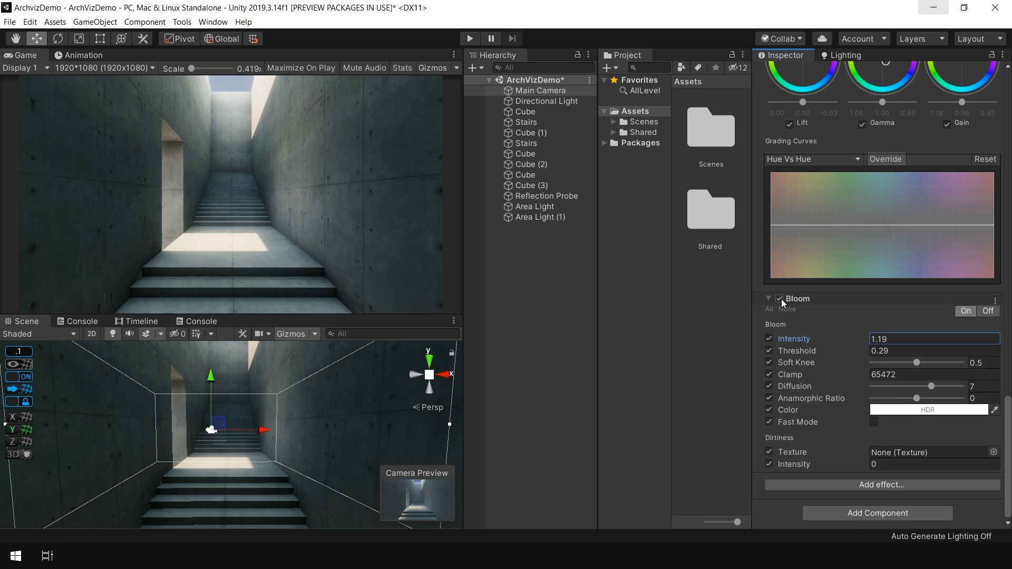
- Add a Screen Space Reflections effect to the Post-process Volume
{"action": "left_click", "coordinate": [864, 485]}
{"action": "mouse_move", "coordinate": [867, 491]}
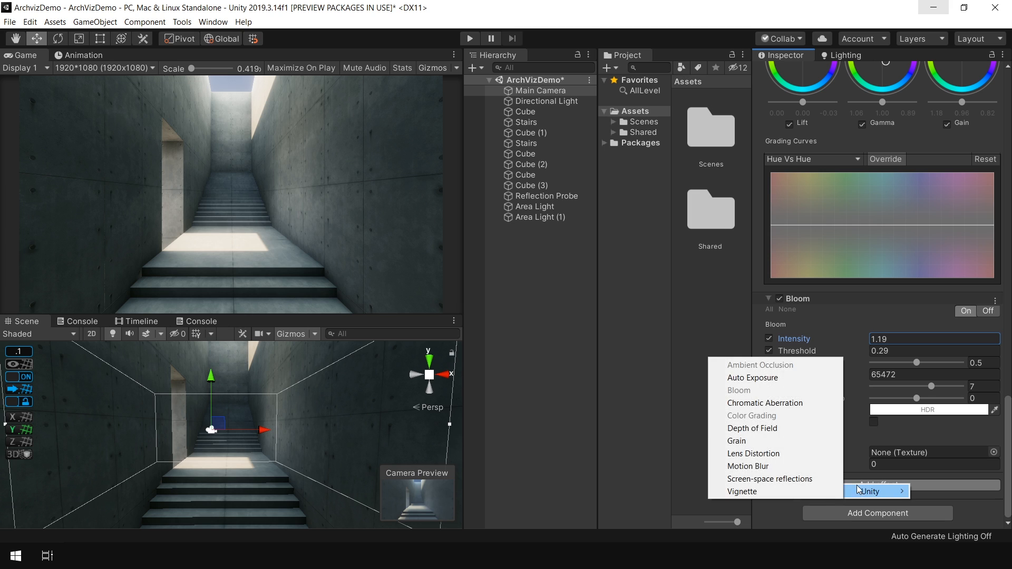
{"action": "left_click", "coordinate": [770, 478]}
{"action": "scroll", "coordinate": [1009, 453], "scroll_direction": "down", "scroll_amount": 3}
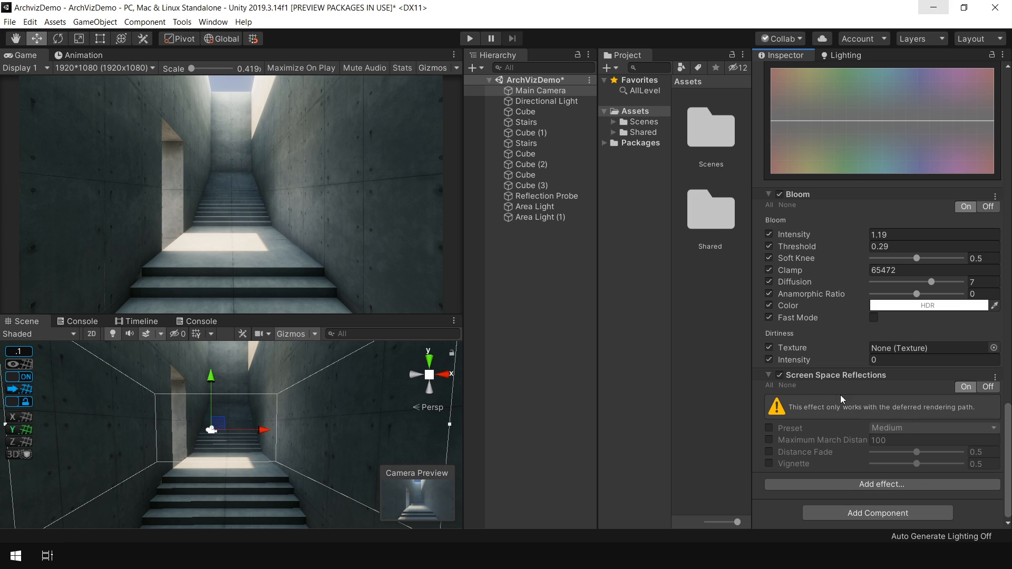
- Change the Main Camera's rendering path to Deferred
{"action": "left_click", "coordinate": [545, 91]}
{"action": "left_click_drag", "start_coordinate": [1007, 424], "coordinate": [1007, 130]}
{"action": "left_click", "coordinate": [875, 219]}
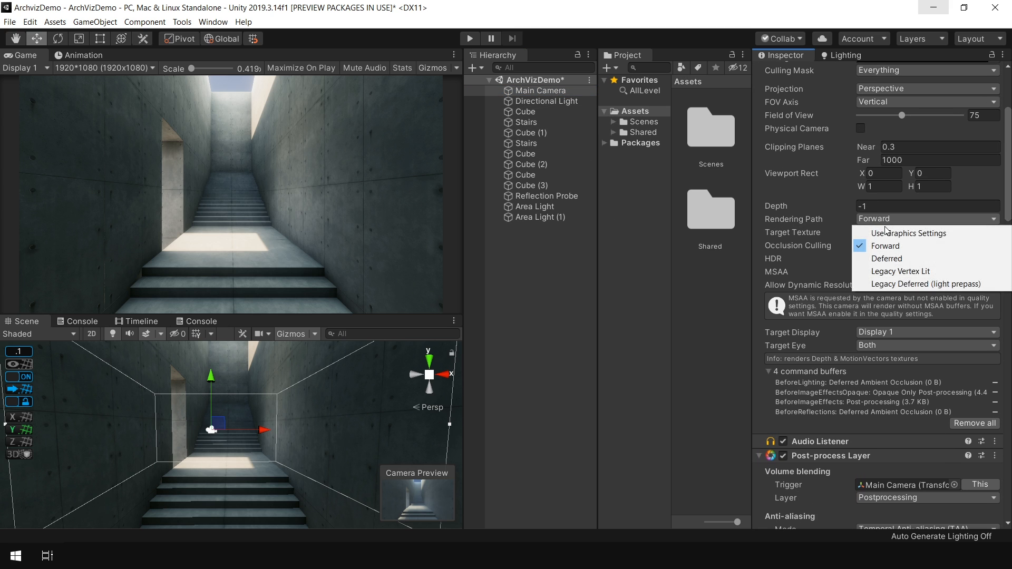
{"action": "left_click", "coordinate": [886, 258]}
- Enable all Screen Space Reflections overrides and set the effect's preset to Higher
{"action": "scroll", "coordinate": [770, 414], "scroll_direction": "down", "scroll_amount": 20}
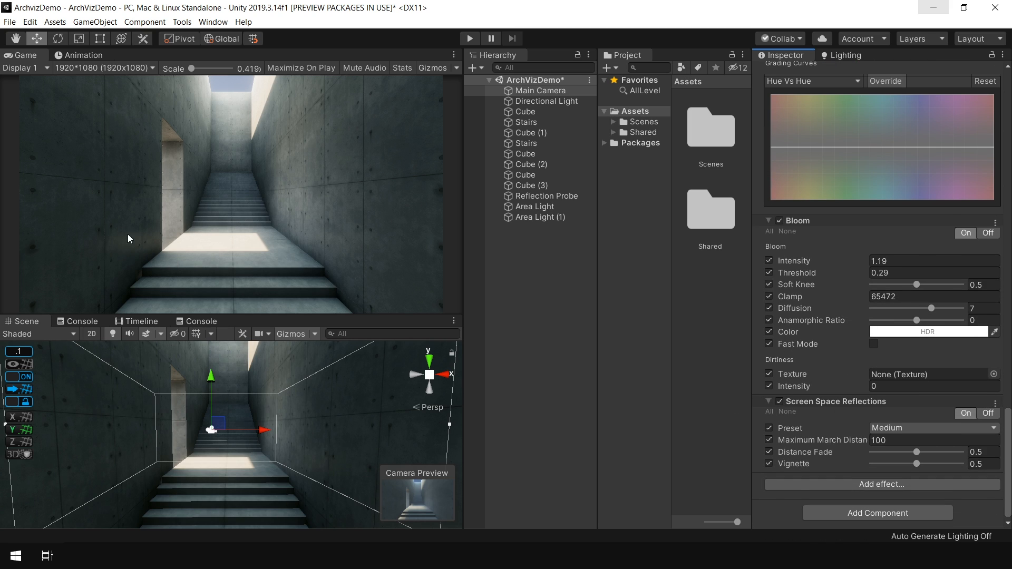
{"action": "left_click", "coordinate": [881, 428]}
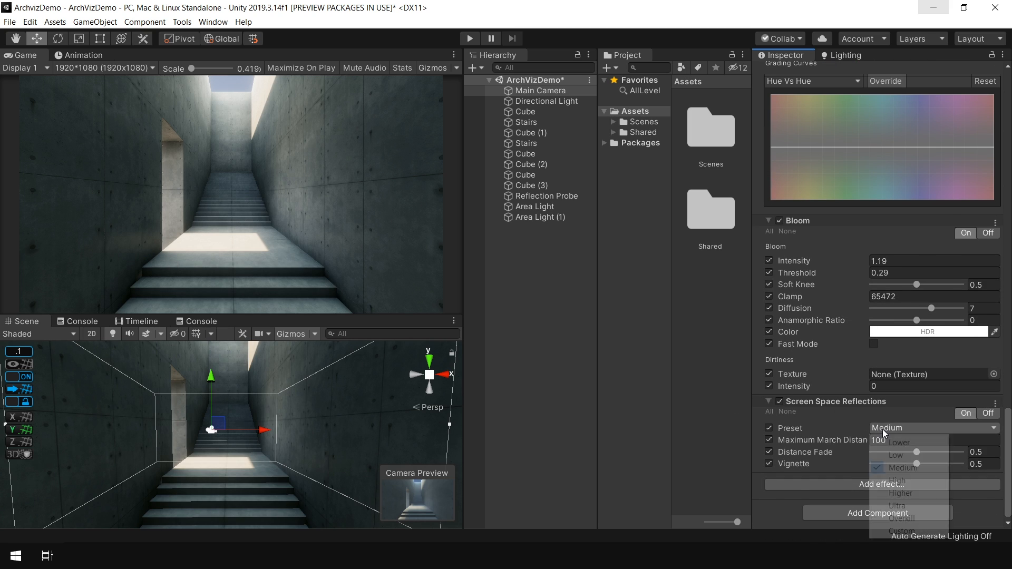
{"action": "left_click", "coordinate": [906, 492]}
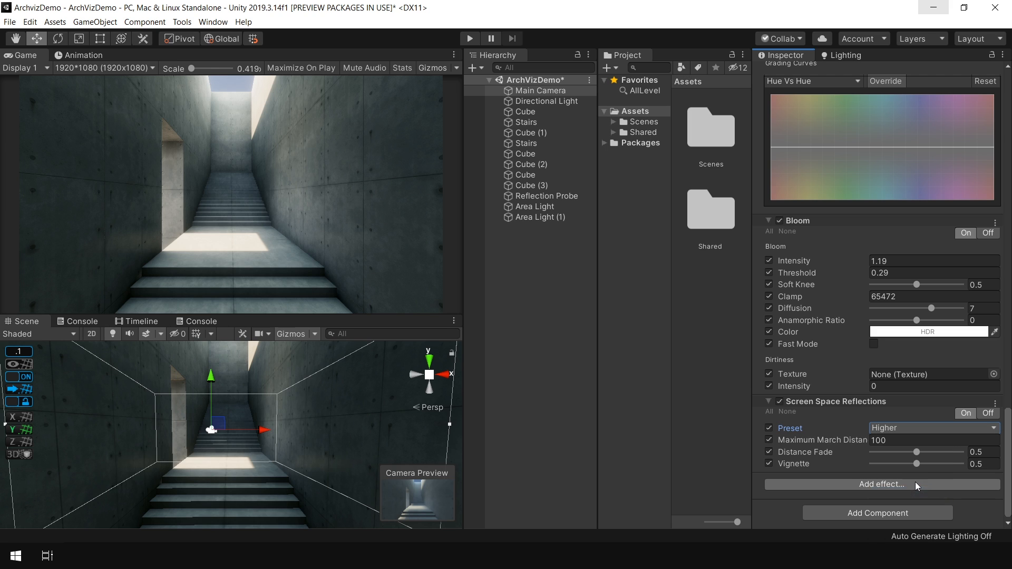
- Switch Screen Space Reflections off and on several times to compare the rendered view
{"action": "left_click", "coordinate": [781, 403]}
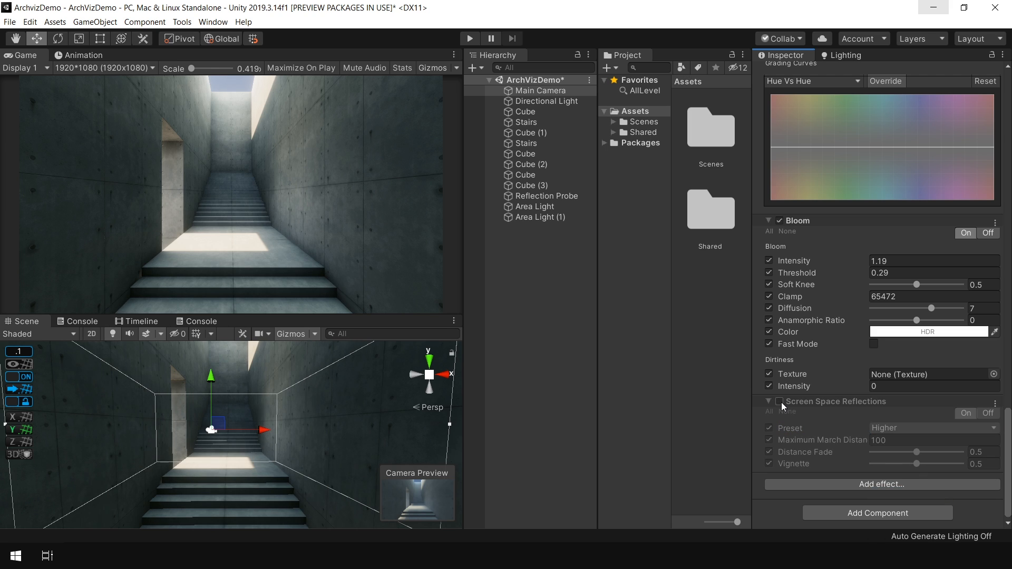
{"action": "left_click", "coordinate": [781, 402]}
{"action": "left_click", "coordinate": [781, 402]}
{"action": "left_click", "coordinate": [781, 402]}
{"action": "left_click", "coordinate": [781, 402]}
{"action": "left_click", "coordinate": [781, 402]}
- Add a Chromatic Aberration effect with all its overrides enabled and Intensity set to 0.196
{"action": "left_click", "coordinate": [871, 484]}
{"action": "mouse_move", "coordinate": [926, 488]}
{"action": "left_click", "coordinate": [837, 402]}
{"action": "left_click_drag", "start_coordinate": [873, 451], "coordinate": [889, 457]}
- Add a Vignette effect with all its overrides enabled and raise its Intensity from zero
{"action": "left_click", "coordinate": [892, 483]}
{"action": "mouse_move", "coordinate": [909, 489]}
{"action": "left_click", "coordinate": [832, 491]}
{"action": "scroll", "coordinate": [829, 480], "scroll_direction": "down", "scroll_amount": 1}
{"action": "left_click", "coordinate": [824, 469]}
{"action": "scroll", "coordinate": [822, 463], "scroll_direction": "down", "scroll_amount": 4}
{"action": "left_click", "coordinate": [770, 375]}
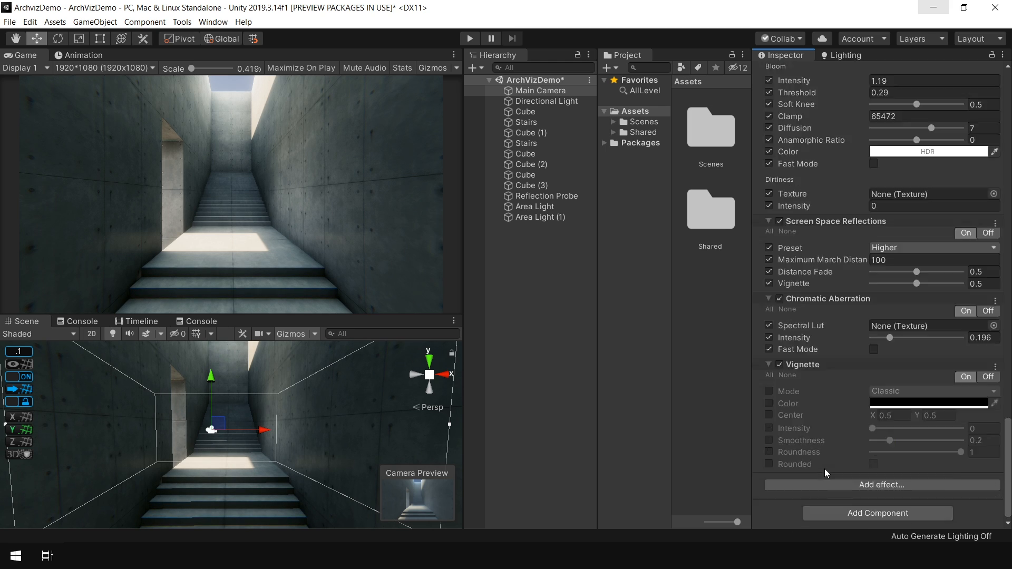
{"action": "left_click_drag", "start_coordinate": [874, 428], "coordinate": [906, 428]}
- Compare the view with and without the Vignette and set its Intensity to 0.268
{"action": "left_click", "coordinate": [780, 365]}
{"action": "left_click", "coordinate": [780, 364]}
{"action": "left_click", "coordinate": [780, 365]}
{"action": "left_click", "coordinate": [782, 366]}
{"action": "left_click", "coordinate": [918, 484]}
{"action": "mouse_move", "coordinate": [906, 429]}
{"action": "left_mouse_down"}
{"action": "mouse_move", "coordinate": [896, 428]}
{"action": "mouse_move", "coordinate": [897, 440]}
{"action": "left_mouse_up"}
- Add a Depth of Field effect with all overrides enabled, Focus Distance 6.31 and Aperture 9.2, and switch the effect off
{"action": "mouse_move", "coordinate": [935, 491]}
{"action": "left_click", "coordinate": [816, 429]}
{"action": "left_click", "coordinate": [814, 478]}
{"action": "scroll", "coordinate": [814, 469], "scroll_direction": "down", "scroll_amount": 4}
{"action": "left_click", "coordinate": [769, 412]}
{"action": "left_click_drag", "start_coordinate": [838, 428], "coordinate": [806, 429]}
{"action": "left_click", "coordinate": [780, 402]}
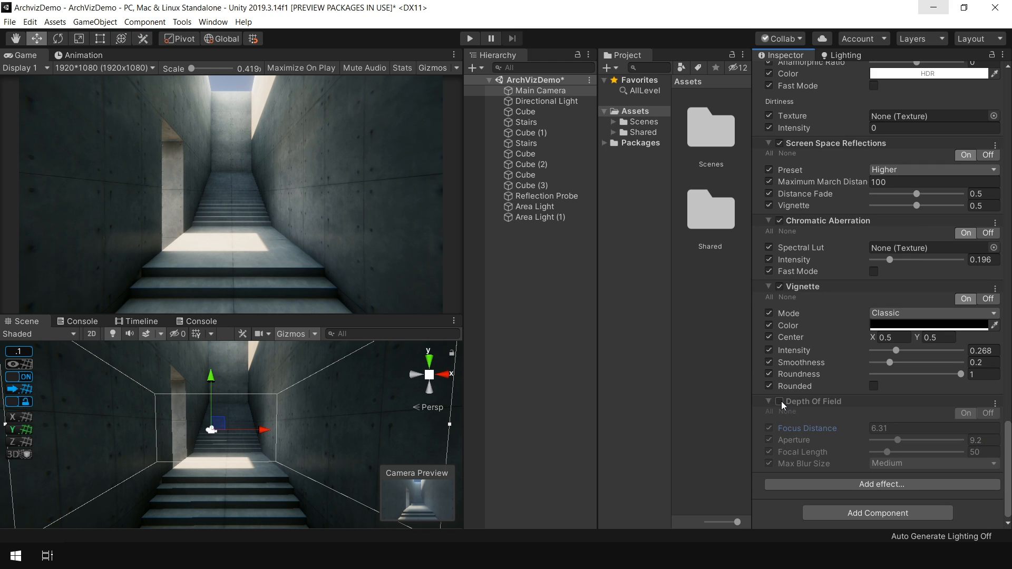
- Check the view without Ambient Occlusion and set the effect's Intensity to 0.25
{"action": "scroll", "coordinate": [782, 206], "scroll_direction": "up", "scroll_amount": 15}
{"action": "left_click", "coordinate": [781, 208]}
{"action": "left_click", "coordinate": [781, 208]}
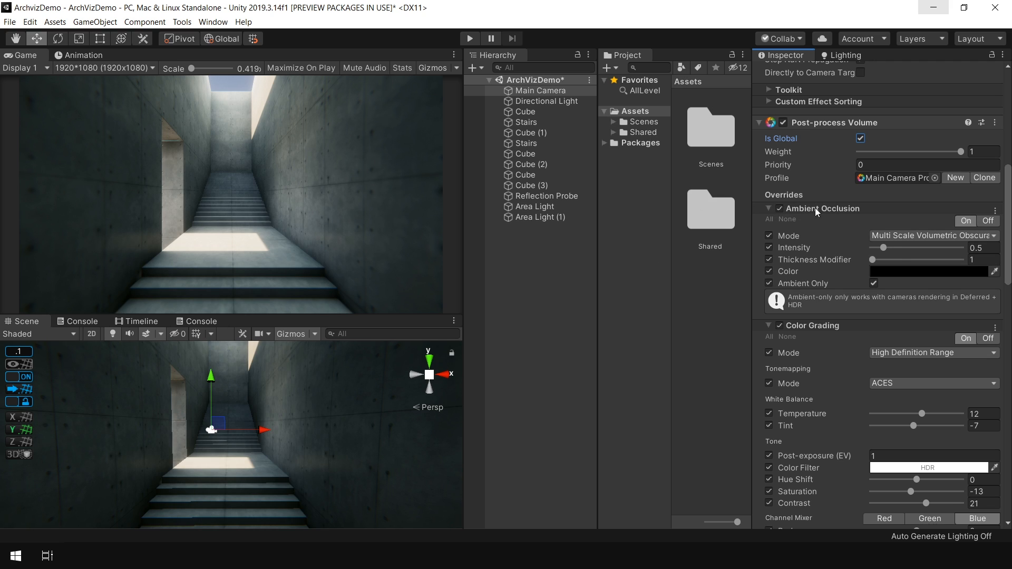
{"action": "left_click", "coordinate": [984, 248]}
{"action": "type", "text": ".25"}
- Switch Ambient Occlusion off and on several times to compare its influence on the view
{"action": "left_click", "coordinate": [780, 209]}
{"action": "left_click", "coordinate": [780, 209]}
{"action": "left_click", "coordinate": [780, 209]}
{"action": "left_click", "coordinate": [780, 209]}
{"action": "left_click", "coordinate": [780, 208]}
{"action": "left_click", "coordinate": [780, 209]}
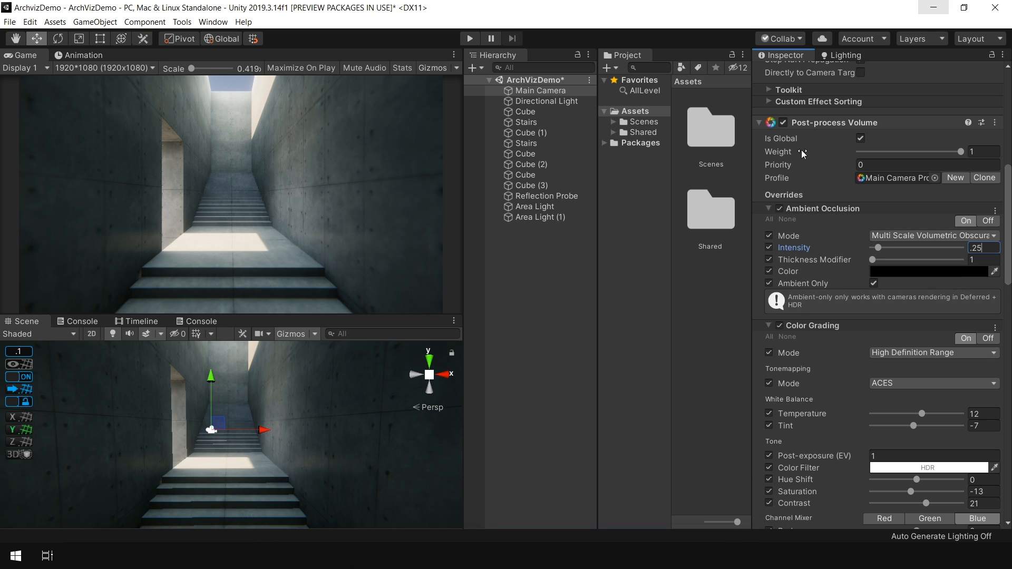
- Switch the whole Post-process Volume off and on to compare the scene with and without post-processing
{"action": "left_click", "coordinate": [783, 122]}
{"action": "left_click", "coordinate": [783, 122]}
{"action": "left_click", "coordinate": [783, 123]}
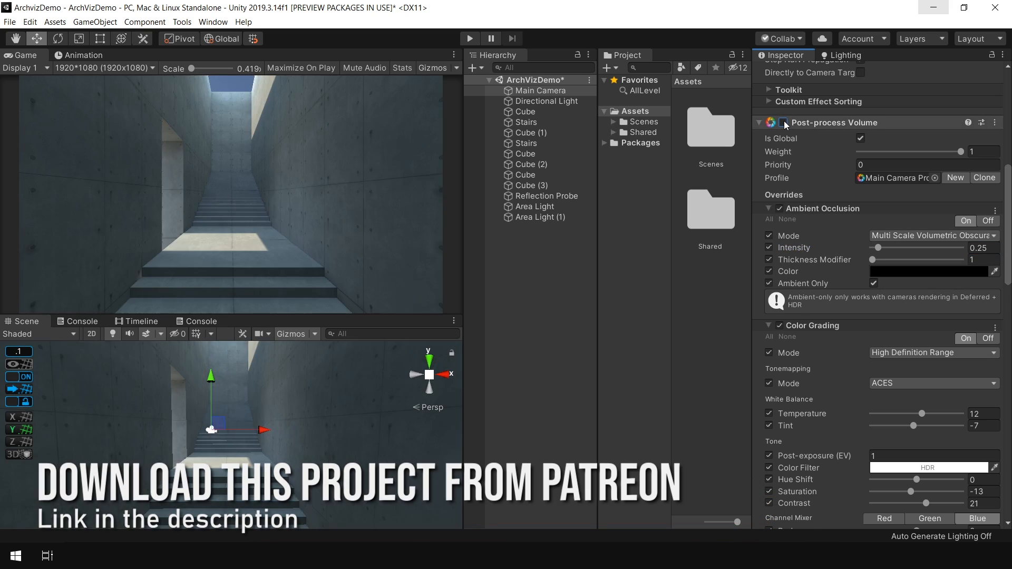
{"action": "left_click", "coordinate": [783, 122]}
{"action": "left_click", "coordinate": [783, 122]}
{"action": "left_click", "coordinate": [784, 122]}
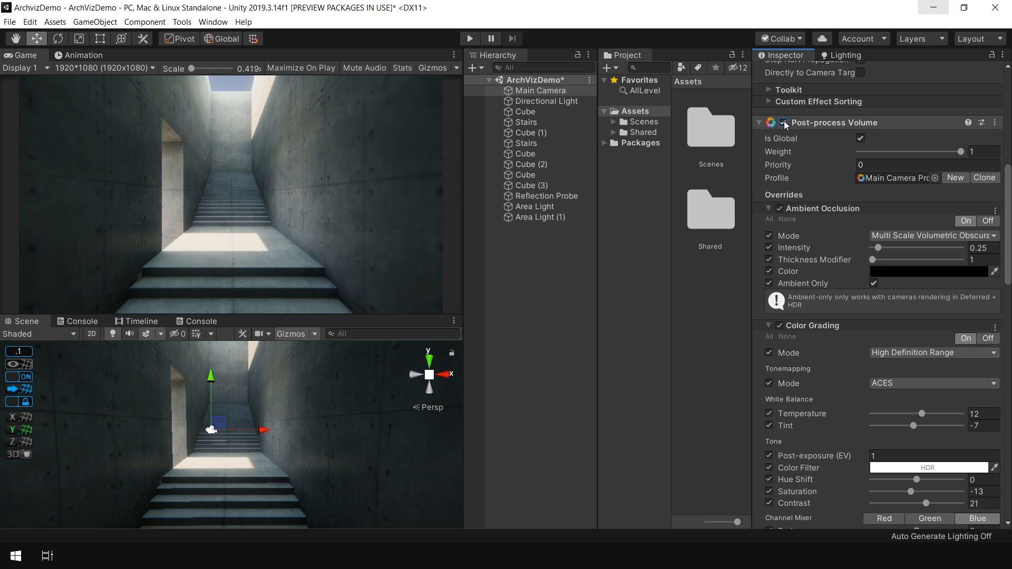
- Toggle the camera's Post-process Volume several more times to compare the corridor with and without the effects
{"action": "left_click", "coordinate": [783, 122]}
{"action": "left_click", "coordinate": [783, 122]}
{"action": "left_click", "coordinate": [783, 122]}
{"action": "left_click", "coordinate": [783, 122]}
{"action": "left_click", "coordinate": [783, 122]}
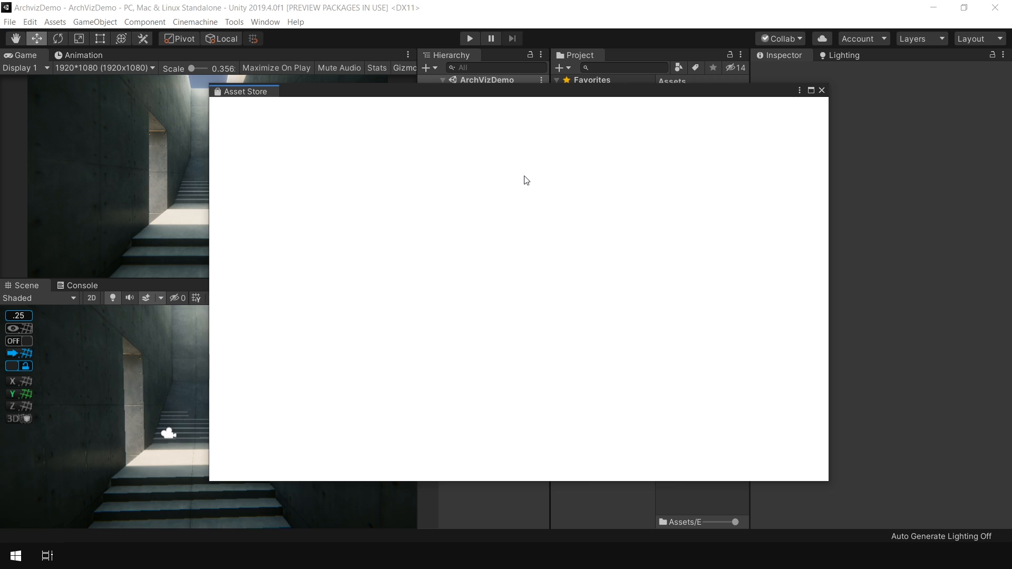
- Search the Asset Store for AT Explore, open the asset and import it into the project
{"action": "left_click", "coordinate": [463, 159]}
{"action": "left_click", "coordinate": [430, 214]}
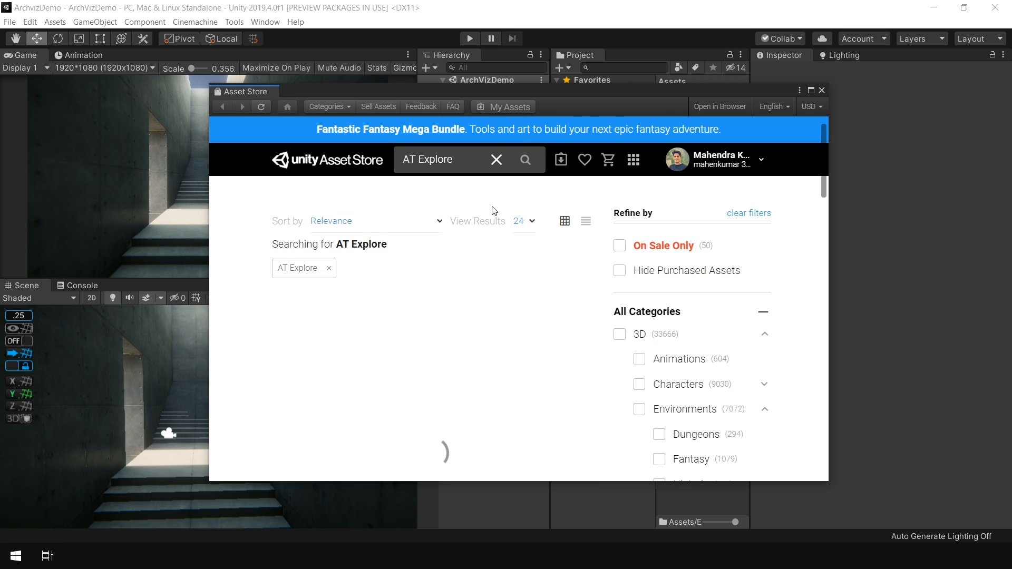
{"action": "left_click", "coordinate": [350, 343]}
{"action": "scroll", "coordinate": [688, 389], "scroll_direction": "down", "scroll_amount": 3}
{"action": "left_click", "coordinate": [688, 388]}
{"action": "left_click", "coordinate": [770, 434]}
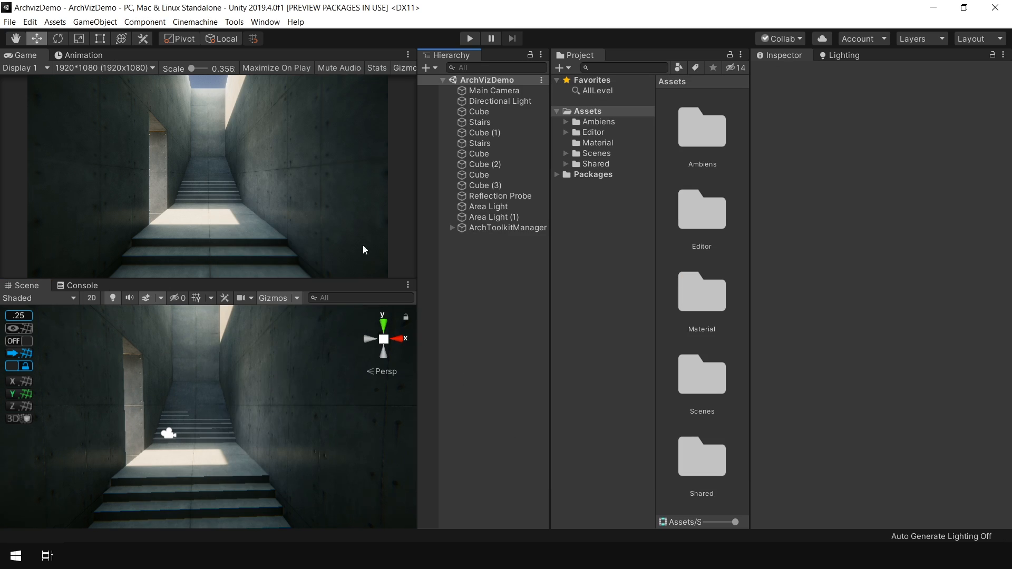
- Open the ArchToolkit AT+Explore tool, look through its sections and create a starting point (TOM) in the scene
{"action": "left_click", "coordinate": [234, 22]}
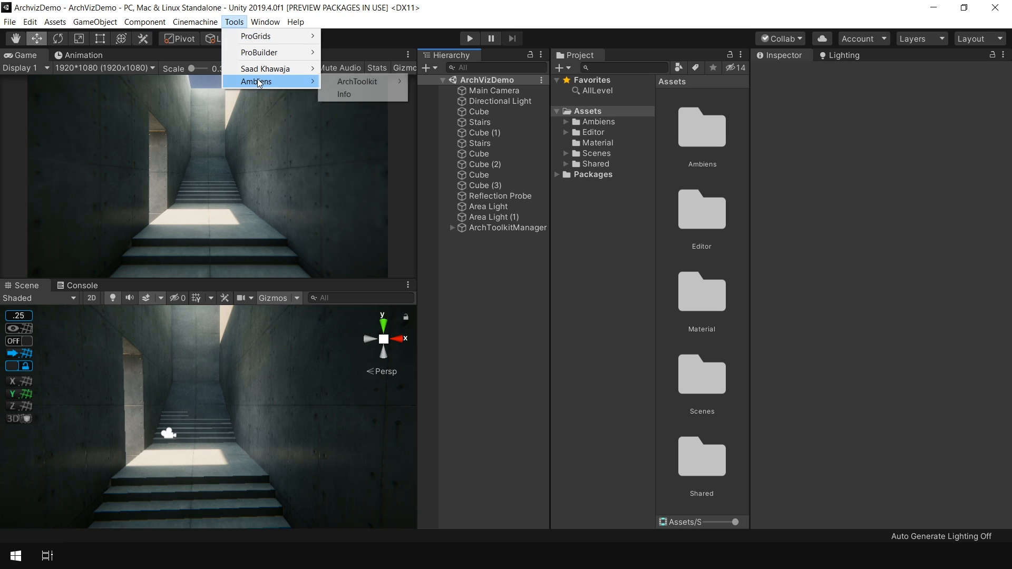
{"action": "left_click", "coordinate": [429, 82]}
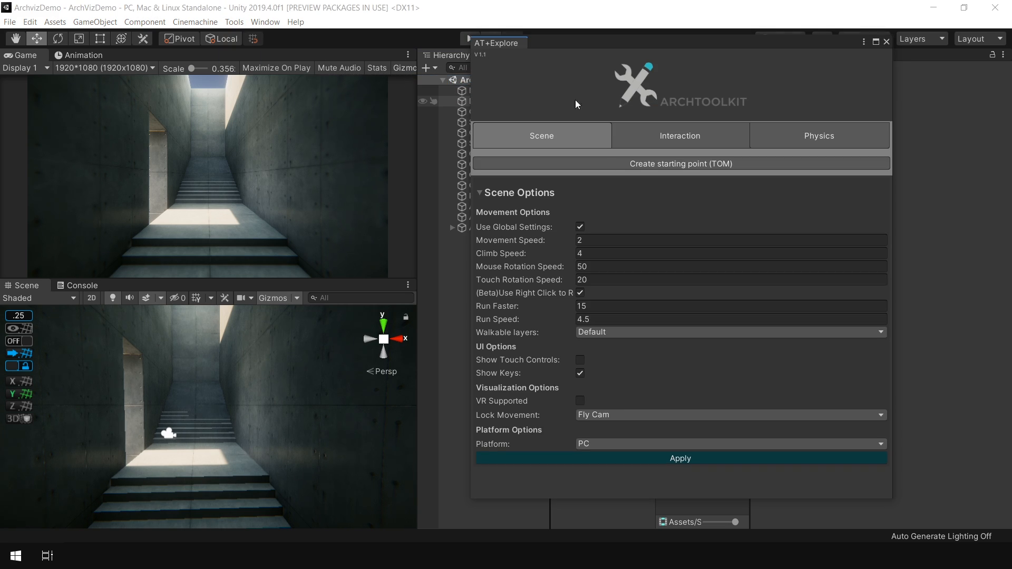
{"action": "left_click", "coordinate": [675, 137]}
{"action": "left_click", "coordinate": [815, 136]}
{"action": "left_click", "coordinate": [571, 130]}
{"action": "left_click", "coordinate": [681, 165]}
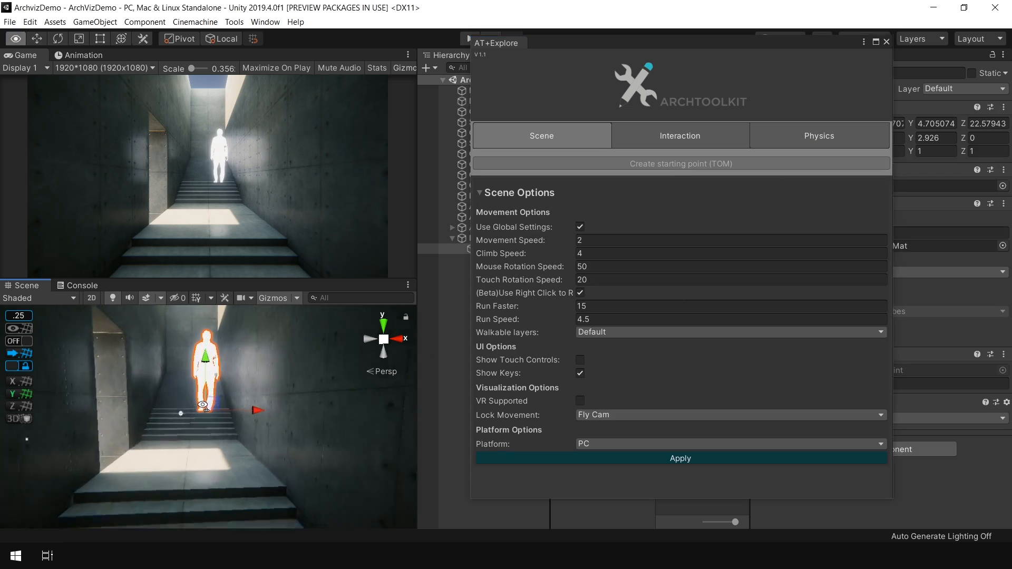
- Move the Tom starting figure forward onto the landing and inspect the Mesh Colliders of the floor and stairs
{"action": "left_click", "coordinate": [317, 374]}
{"action": "left_click_drag", "start_coordinate": [303, 414], "coordinate": [298, 462]}
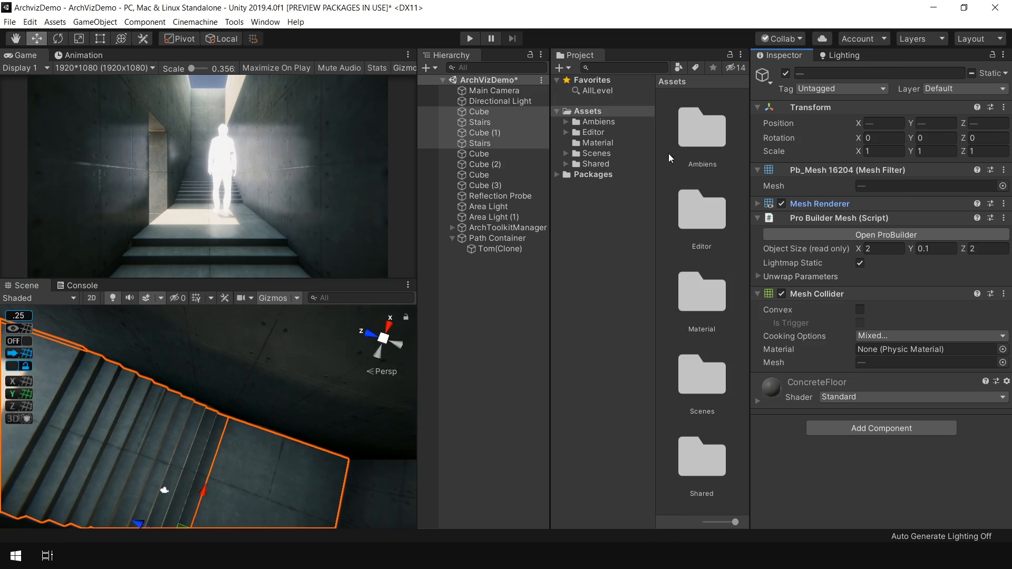
{"action": "left_click_drag", "start_coordinate": [132, 274], "coordinate": [88, 116], "text": "alt"}
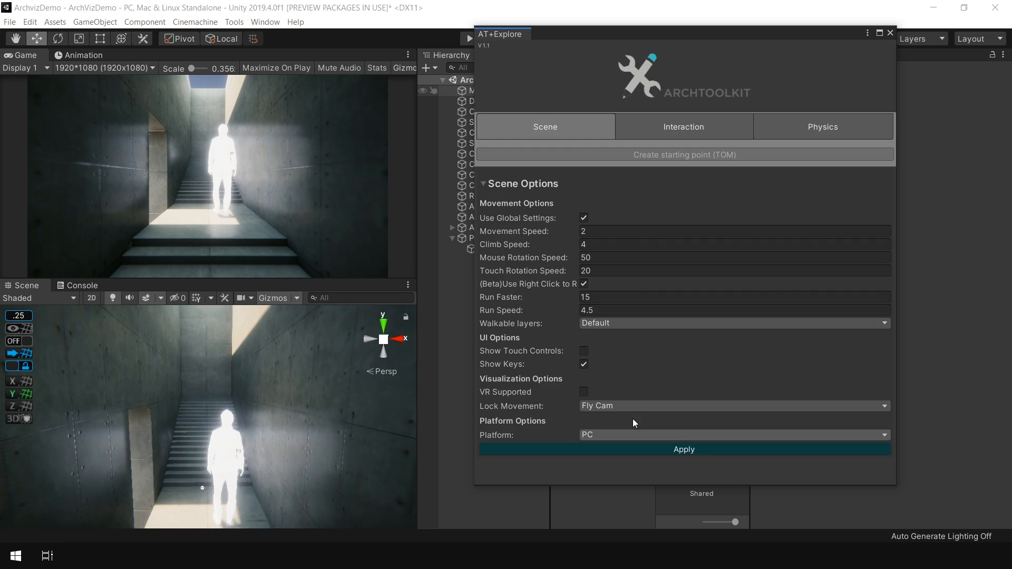
- Review the Lock Movement options and look around the running scene in fly-cam mode
{"action": "left_click", "coordinate": [633, 407]}
{"action": "left_click", "coordinate": [656, 390]}
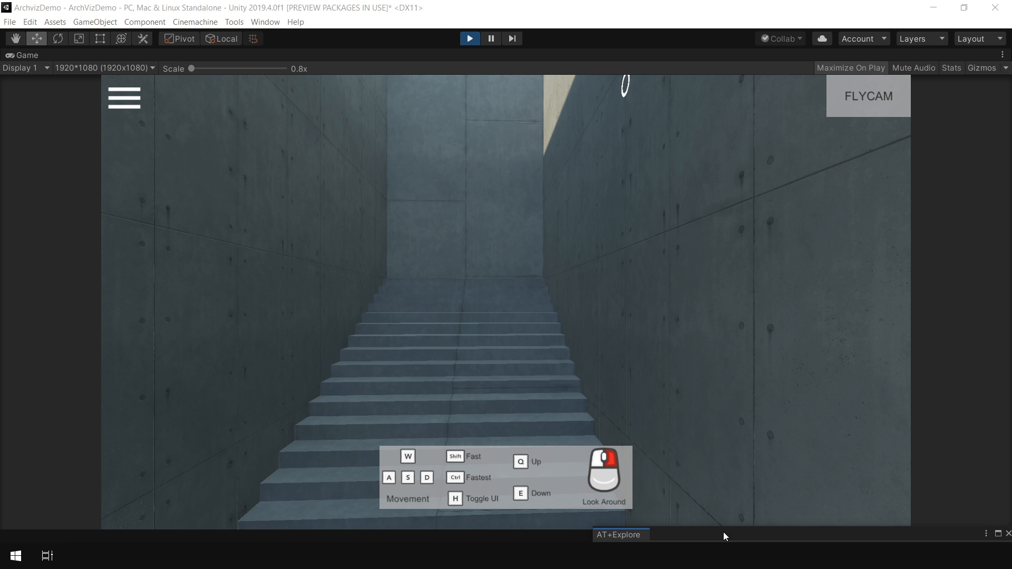
{"action": "right_click_drag", "start_coordinate": [549, 287], "coordinate": [1011, 317]}
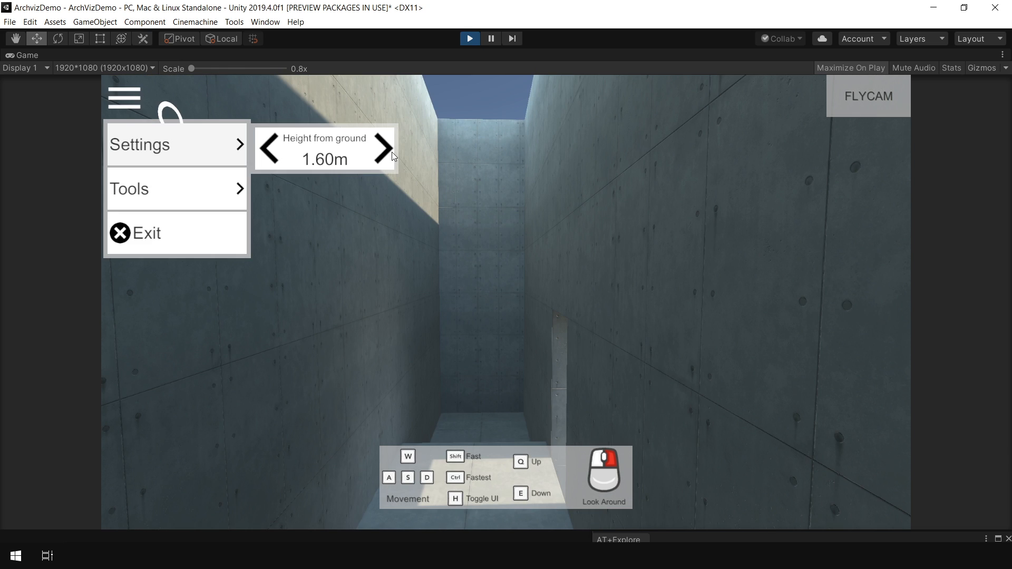
- Try the in-game Photo tool in the running scene
{"action": "left_click", "coordinate": [238, 189]}
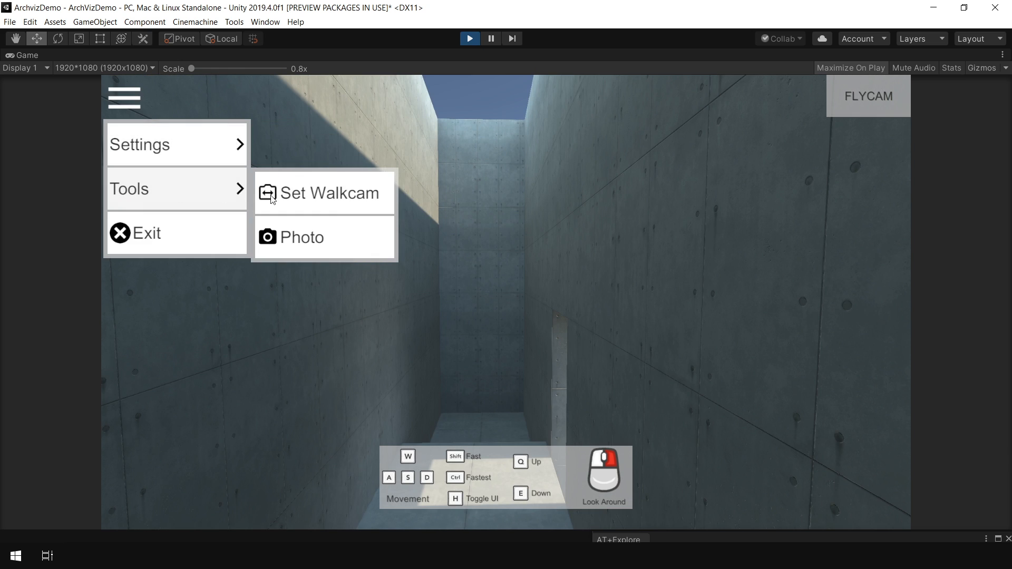
{"action": "left_click", "coordinate": [300, 235]}
{"action": "left_click", "coordinate": [594, 304]}
- Switch the running scene to Walkcam, walk and look around the stairs, and stop play mode
{"action": "left_click", "coordinate": [128, 103]}
{"action": "left_click", "coordinate": [240, 190]}
{"action": "left_click", "coordinate": [306, 192]}
{"action": "key", "text": "w"}
{"action": "right_click_drag", "start_coordinate": [537, 280], "coordinate": [494, 483]}
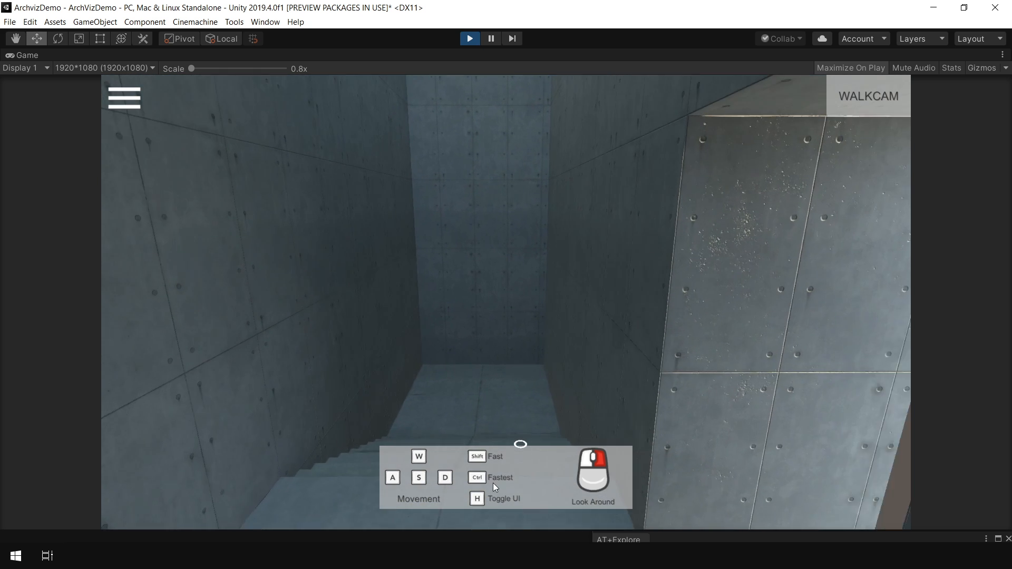
{"action": "key", "text": "ctrl+p"}
- Shape the new thin cube into an upright door panel about 1.9 by 1 and fit it into the doorway
{"action": "left_click", "coordinate": [745, 146]}
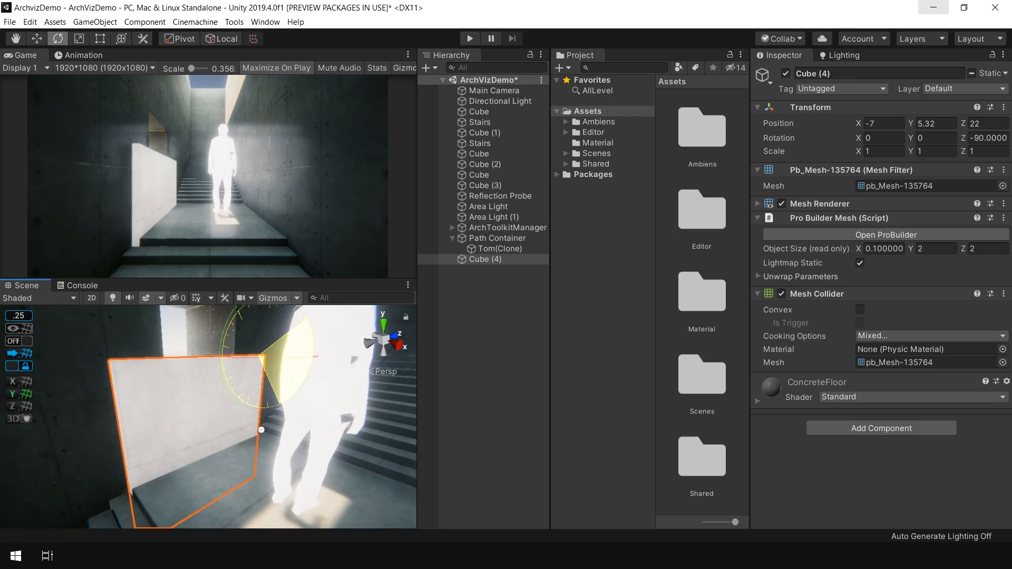
{"action": "left_click_drag", "start_coordinate": [279, 351], "coordinate": [279, 316]}
{"action": "right_click_drag", "start_coordinate": [211, 437], "coordinate": [262, 411]}
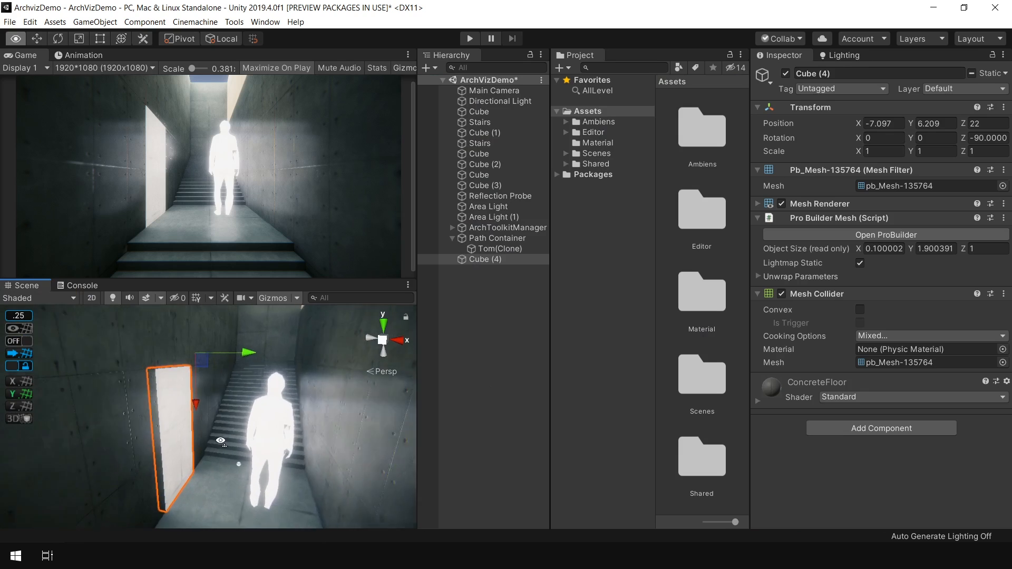
{"action": "left_click", "coordinate": [469, 336]}
- Add an AT+Explore Rotate interaction to the door panel with its pivot set to Left
{"action": "left_click", "coordinate": [234, 21]}
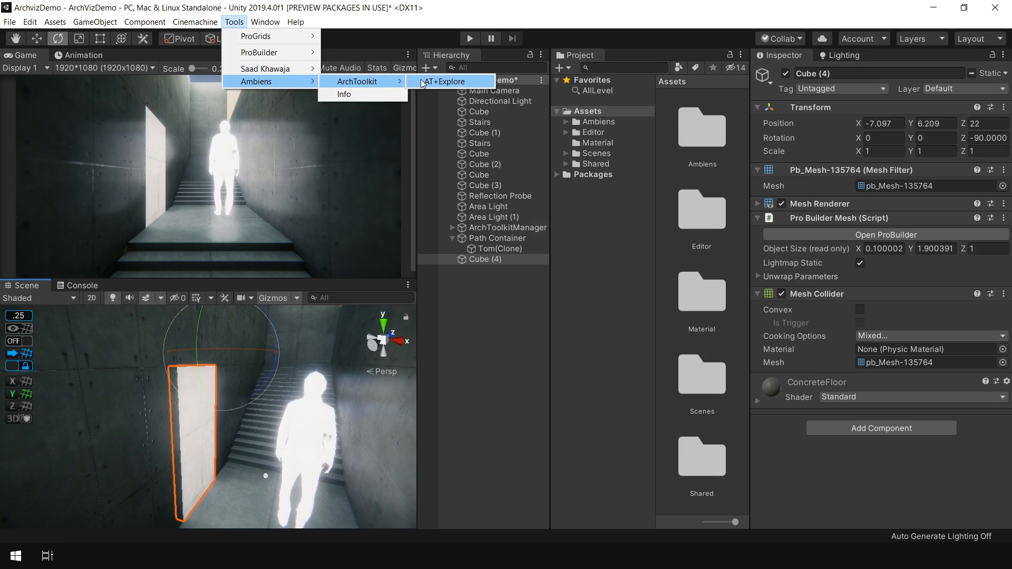
{"action": "left_click", "coordinate": [442, 82]}
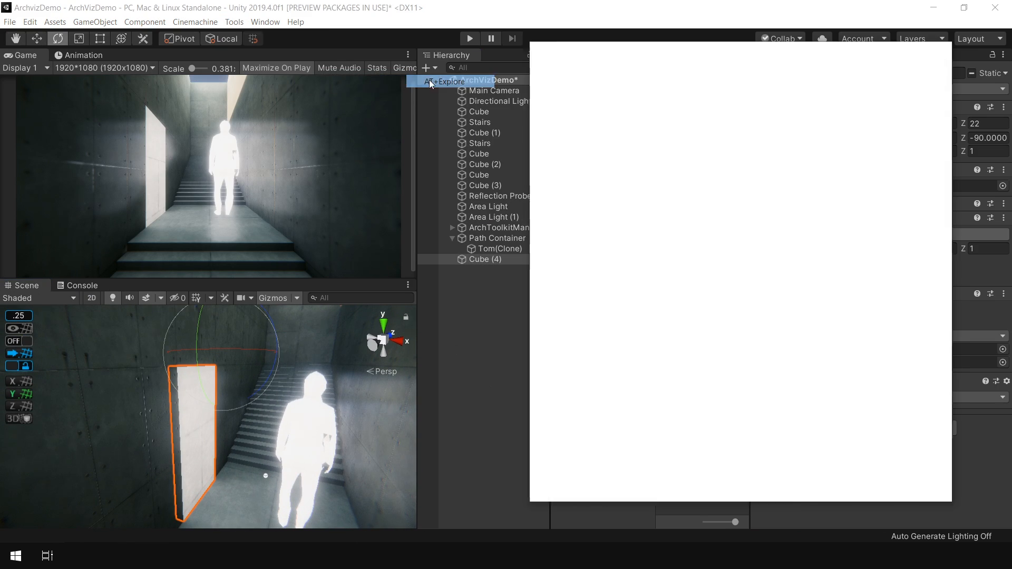
{"action": "left_click", "coordinate": [737, 144]}
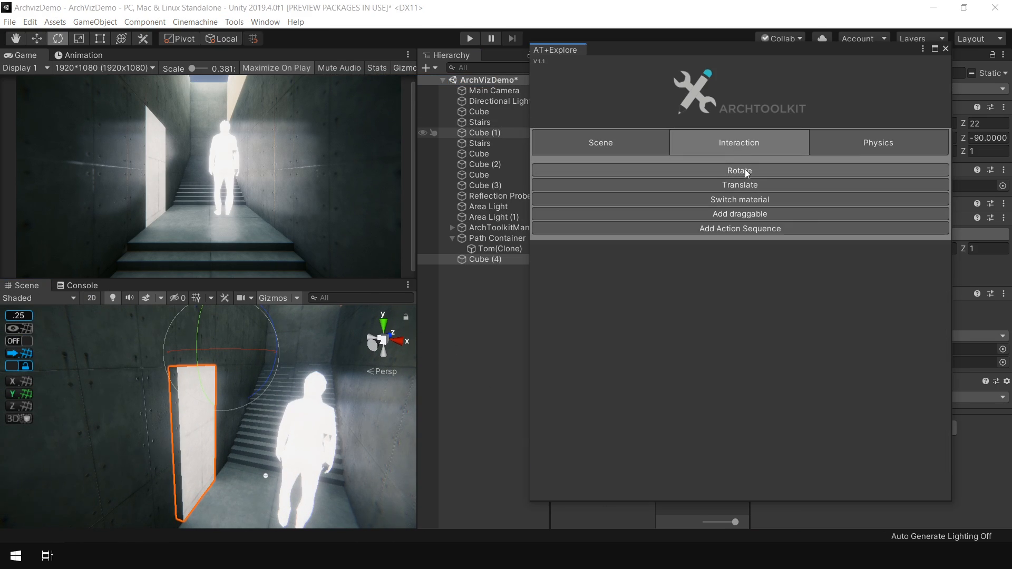
{"action": "left_click", "coordinate": [743, 170]}
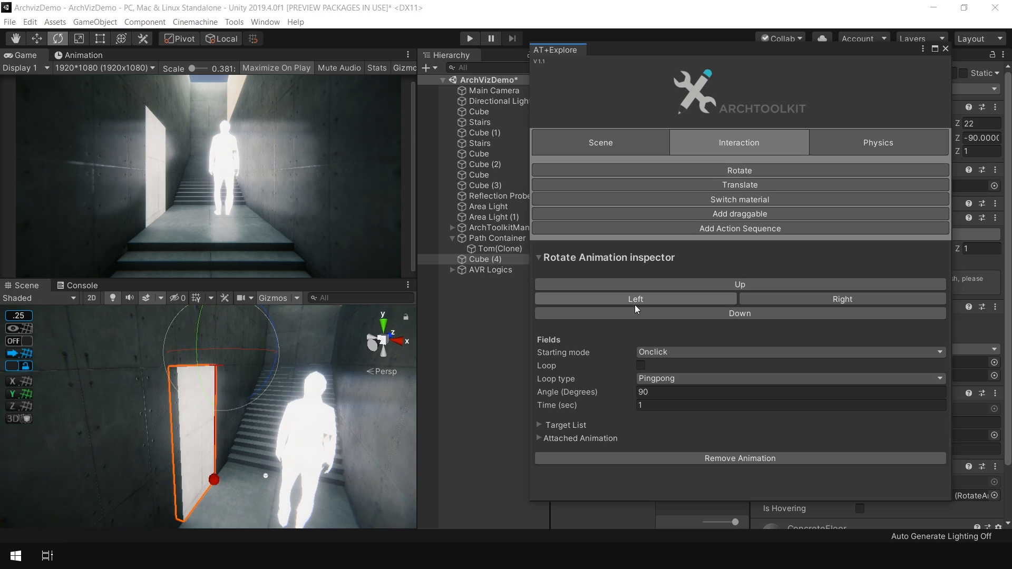
{"action": "left_click", "coordinate": [667, 297]}
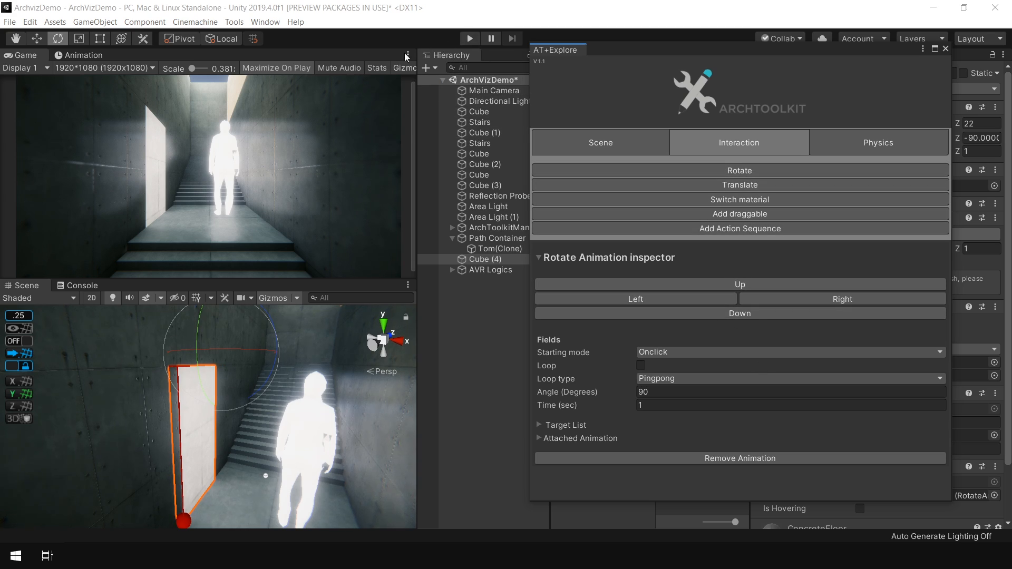
- Run the scene to test the door's rotation on interaction, and stop play mode
{"action": "left_click", "coordinate": [470, 39]}
{"action": "left_click", "coordinate": [496, 319]}
{"action": "left_click", "coordinate": [404, 324]}
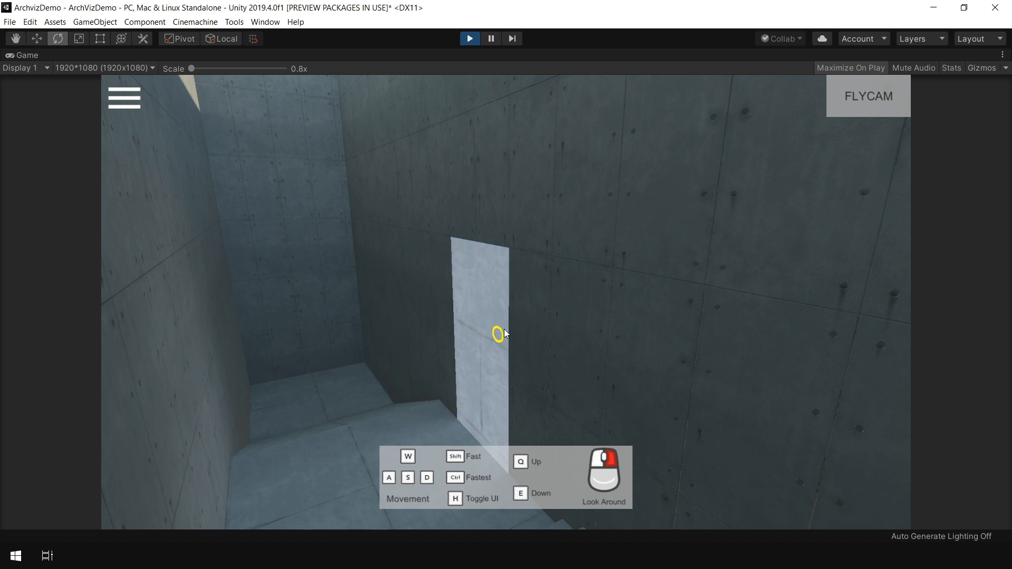
{"action": "key", "text": "ctrl+p"}
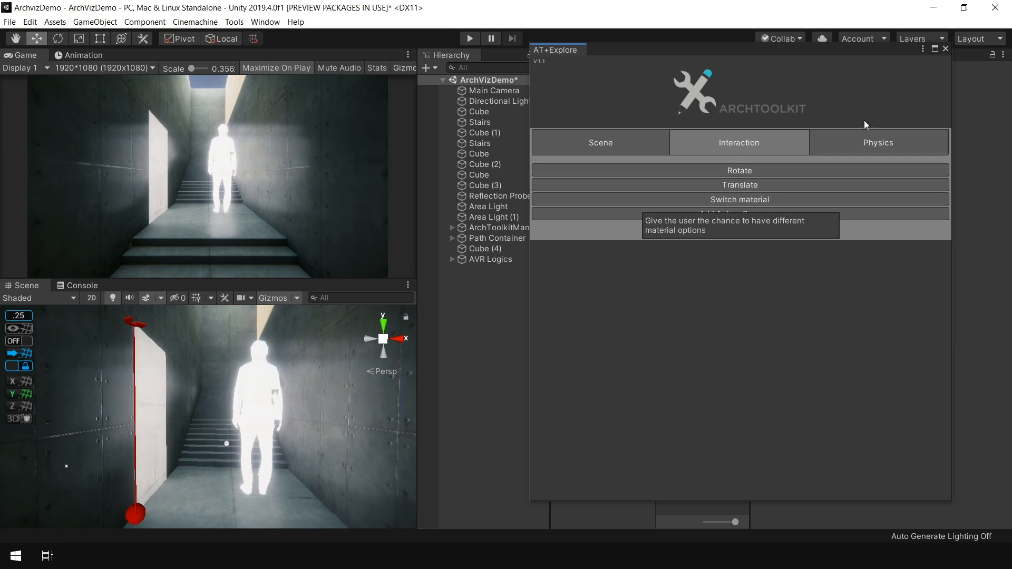
- Create a material named New Wall in the Material folder and adjust its Albedo colour
{"action": "left_click", "coordinate": [945, 49]}
{"action": "type", "text": "New Wall"}
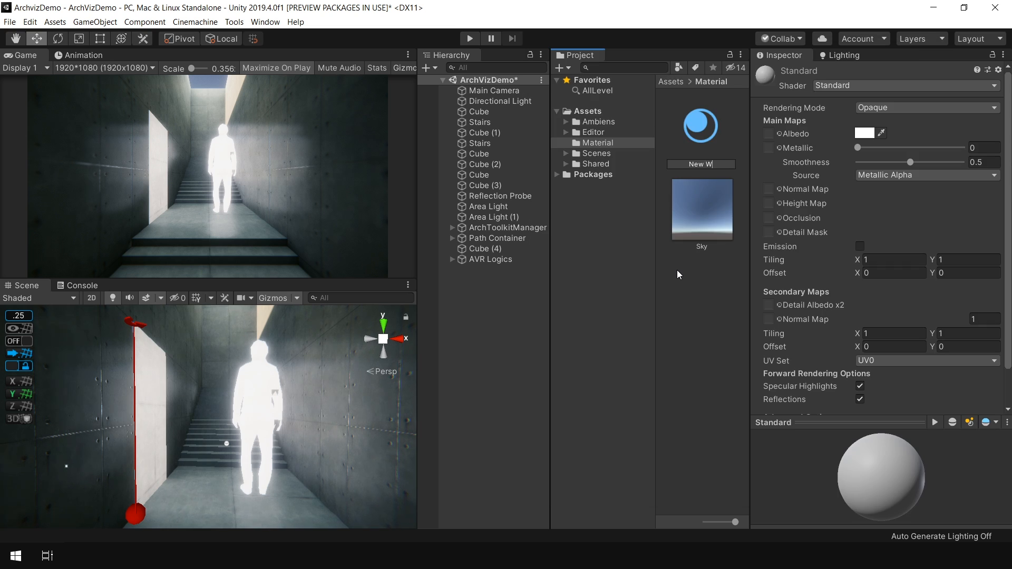
{"action": "key", "text": "Return"}
{"action": "left_click", "coordinate": [865, 133]}
{"action": "mouse_move", "coordinate": [630, 256]}
{"action": "left_mouse_down"}
{"action": "mouse_move", "coordinate": [656, 241]}
{"action": "mouse_move", "coordinate": [642, 261]}
{"action": "left_mouse_up"}
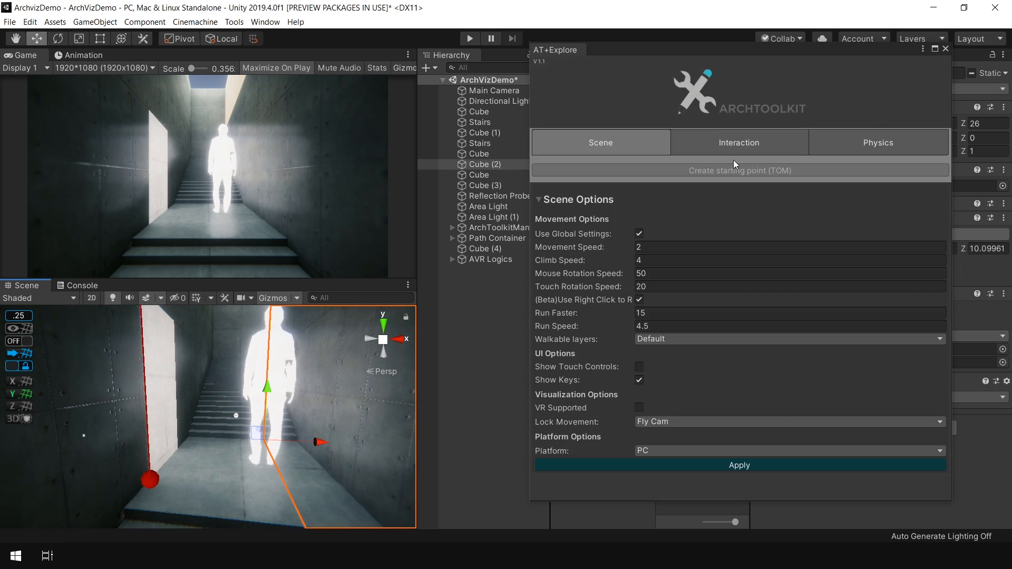
- Add a Switch material interaction to the wall Cube (2) and include New Wall as a second material option
{"action": "left_click", "coordinate": [737, 144]}
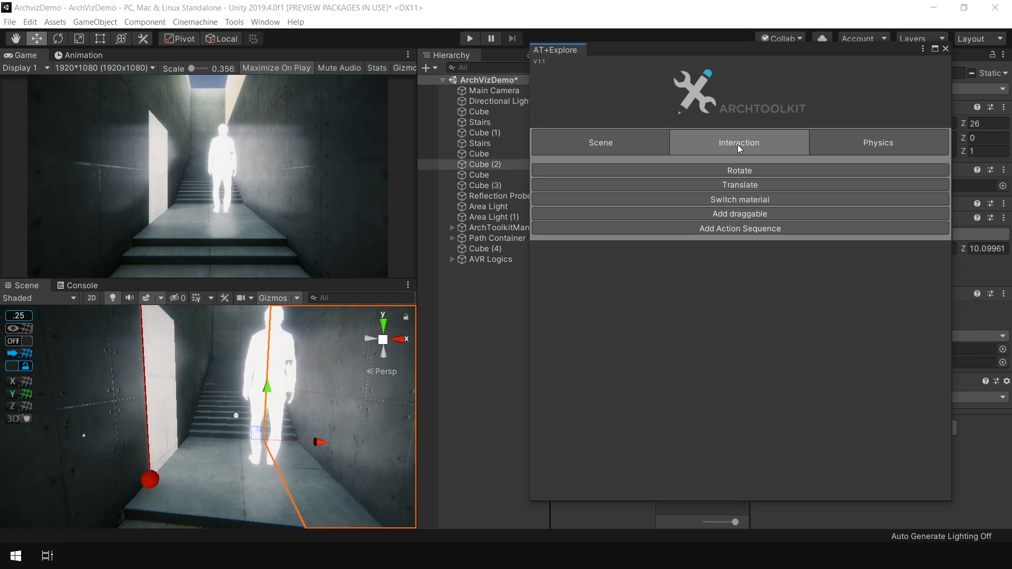
{"action": "left_click", "coordinate": [739, 199]}
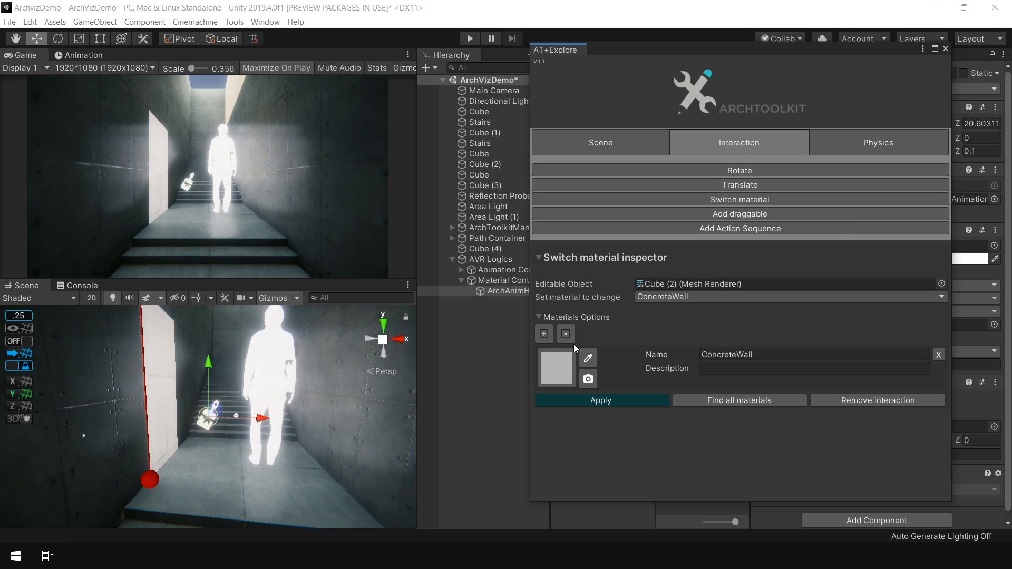
{"action": "left_click", "coordinate": [544, 333]}
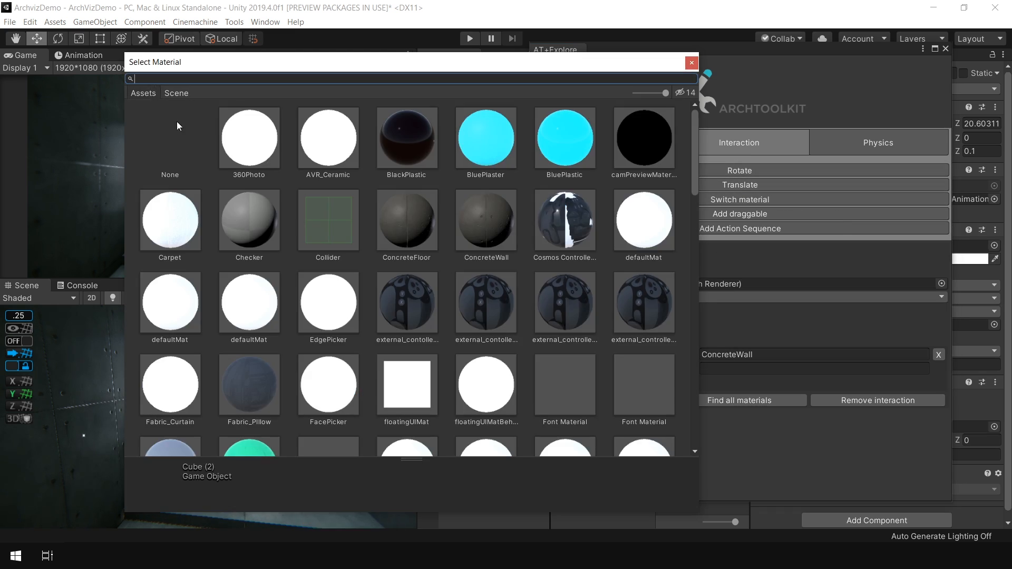
{"action": "type", "text": "new"}
{"action": "double_click", "coordinate": [243, 137]}
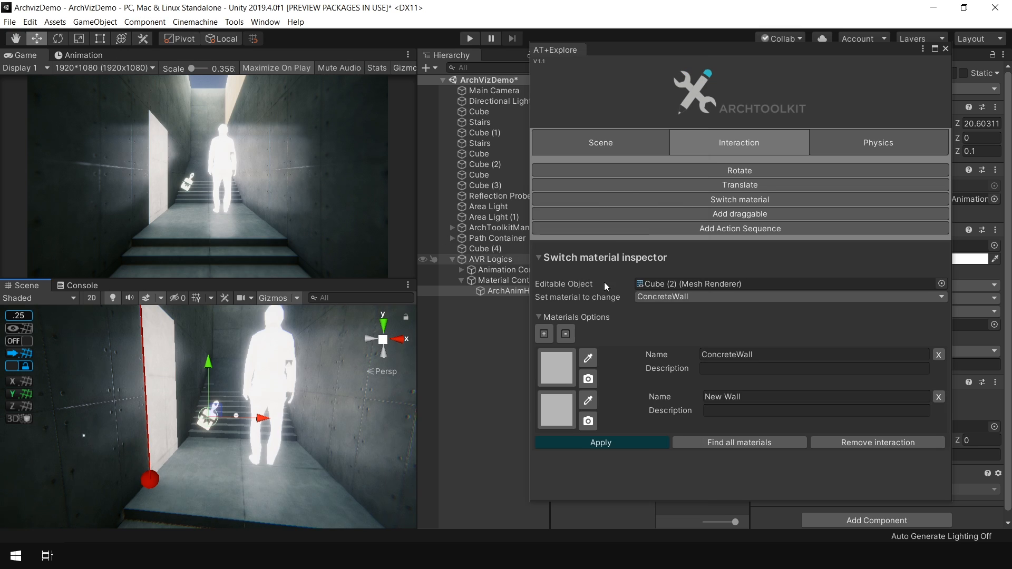
- Apply the wall's material options and move the paintbrush marker beside that wall
{"action": "left_click", "coordinate": [601, 443]}
{"action": "left_click_drag", "start_coordinate": [241, 415], "coordinate": [298, 418]}
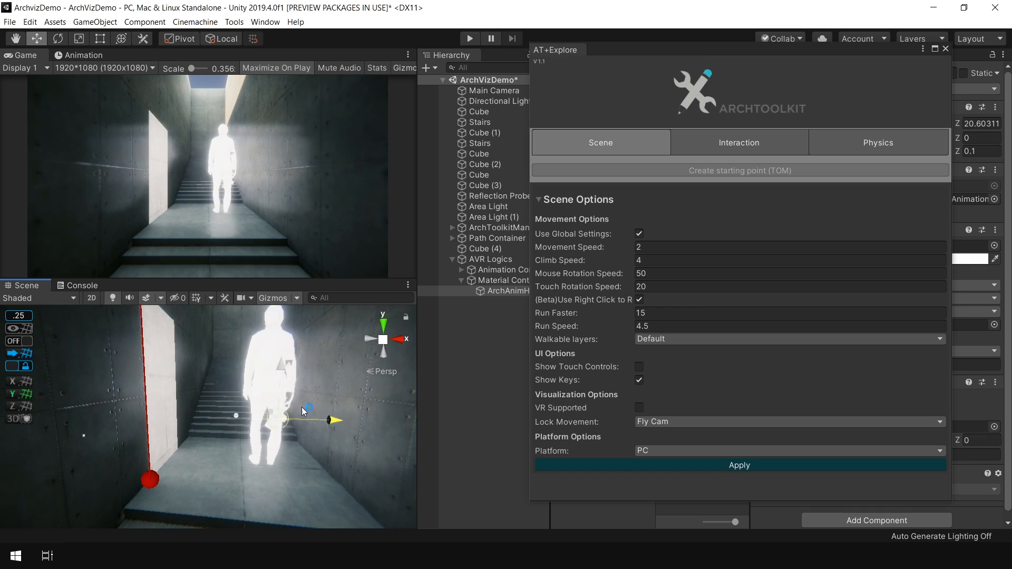
{"action": "left_click_drag", "start_coordinate": [345, 341], "coordinate": [389, 349]}
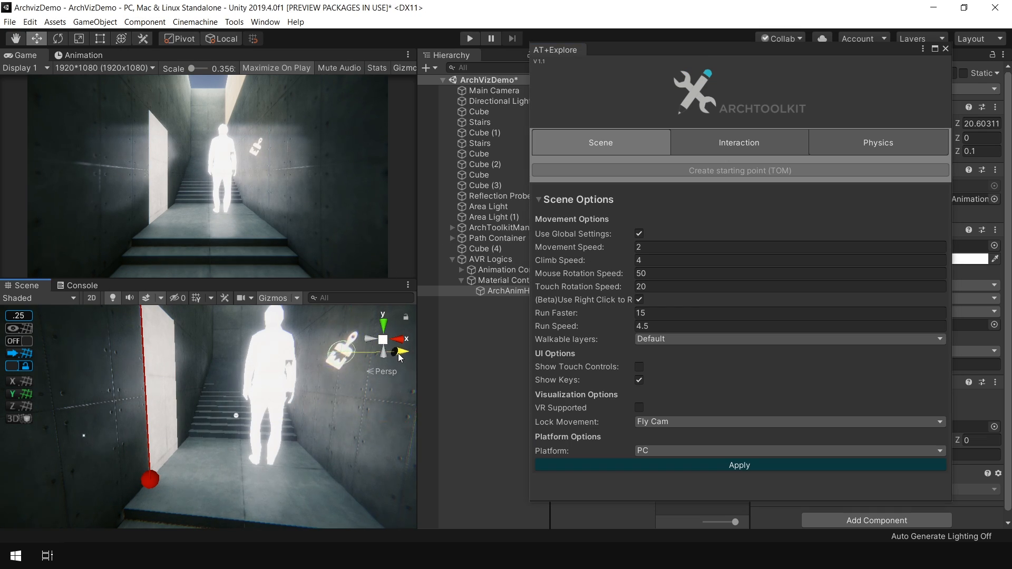
- Run the scene and test its interactive objects, switching the wall's material back and forth
{"action": "key", "text": "ctrl+p"}
{"action": "left_click", "coordinate": [544, 300]}
{"action": "left_click", "coordinate": [649, 288]}
{"action": "left_click", "coordinate": [619, 287]}
{"action": "left_click", "coordinate": [651, 290]}
{"action": "left_click", "coordinate": [620, 293]}
{"action": "left_click", "coordinate": [649, 288]}
{"action": "key", "text": "d"}
{"action": "left_click", "coordinate": [520, 275]}
{"action": "left_click", "coordinate": [537, 278]}
{"action": "left_click", "coordinate": [522, 276]}
{"action": "left_click", "coordinate": [687, 300]}
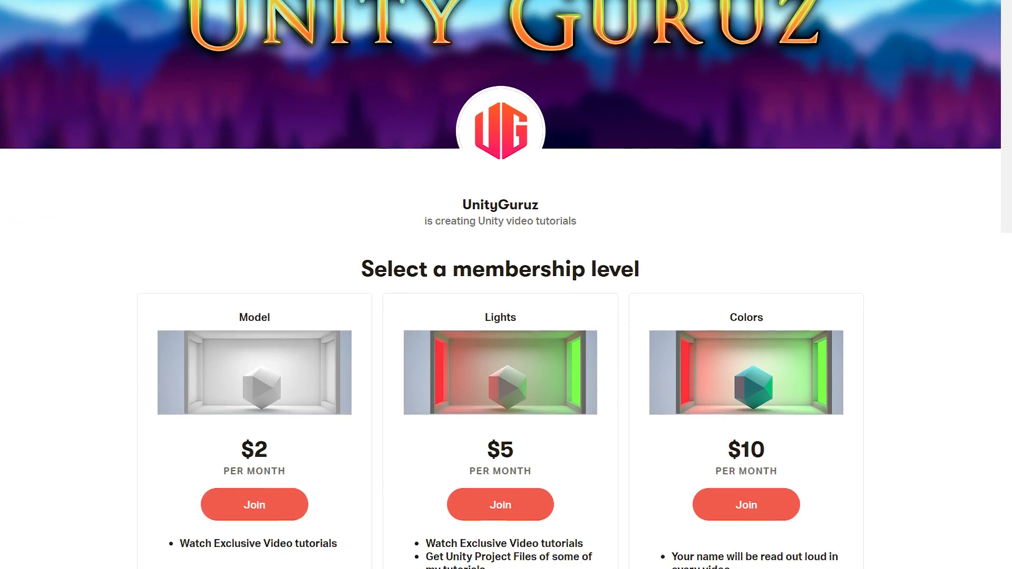
- Switch to the UnityGuruz membership page and look through its membership levels and recent posts
{"action": "scroll", "coordinate": [506, 285], "scroll_direction": "down", "scroll_amount": 4}
{"action": "scroll", "coordinate": [506, 285], "scroll_direction": "down", "scroll_amount": 15}
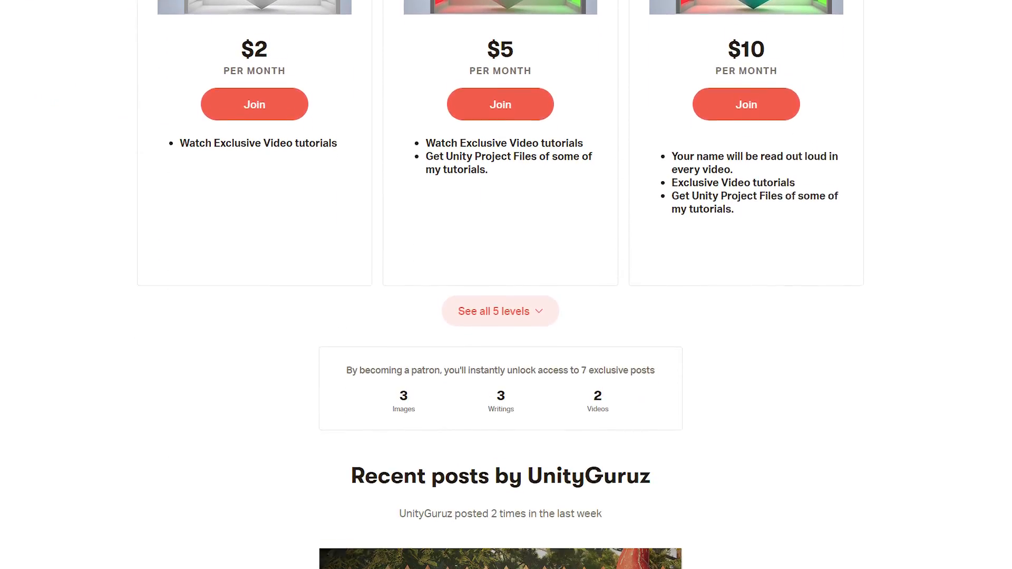
{"action": "scroll", "coordinate": [506, 285], "scroll_direction": "down", "scroll_amount": 4}
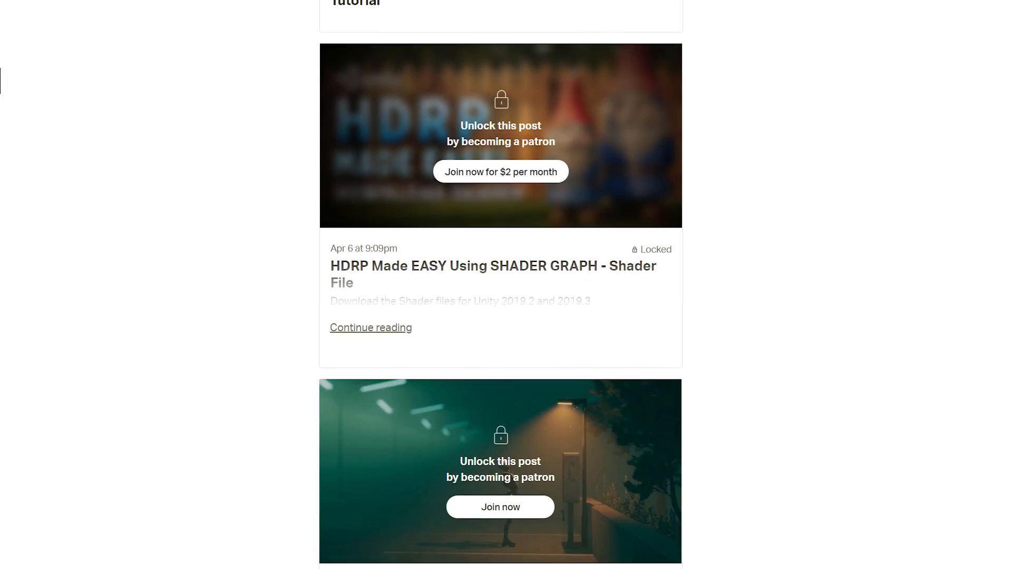